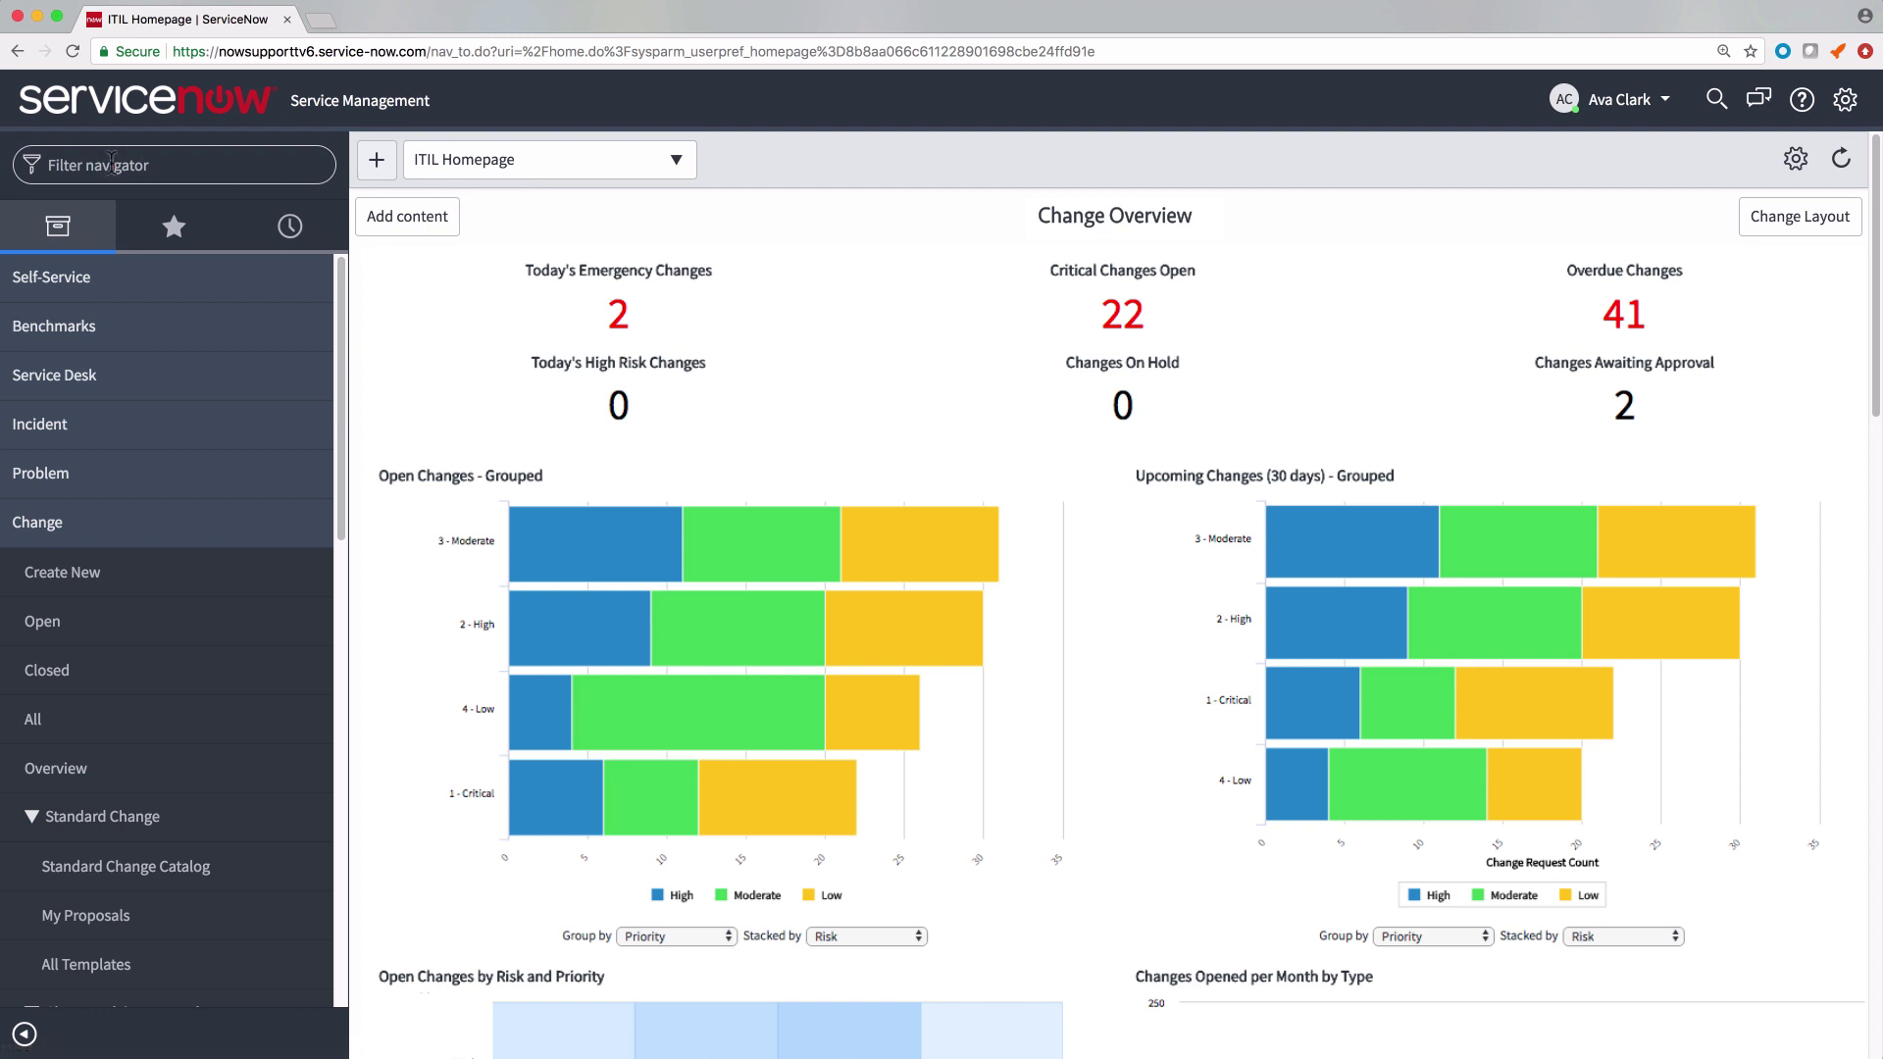
# Step: Filter the navigator for CAB and open the All CAB Meetings list
pyautogui.click(110, 163)
pyautogui.write('CAB')
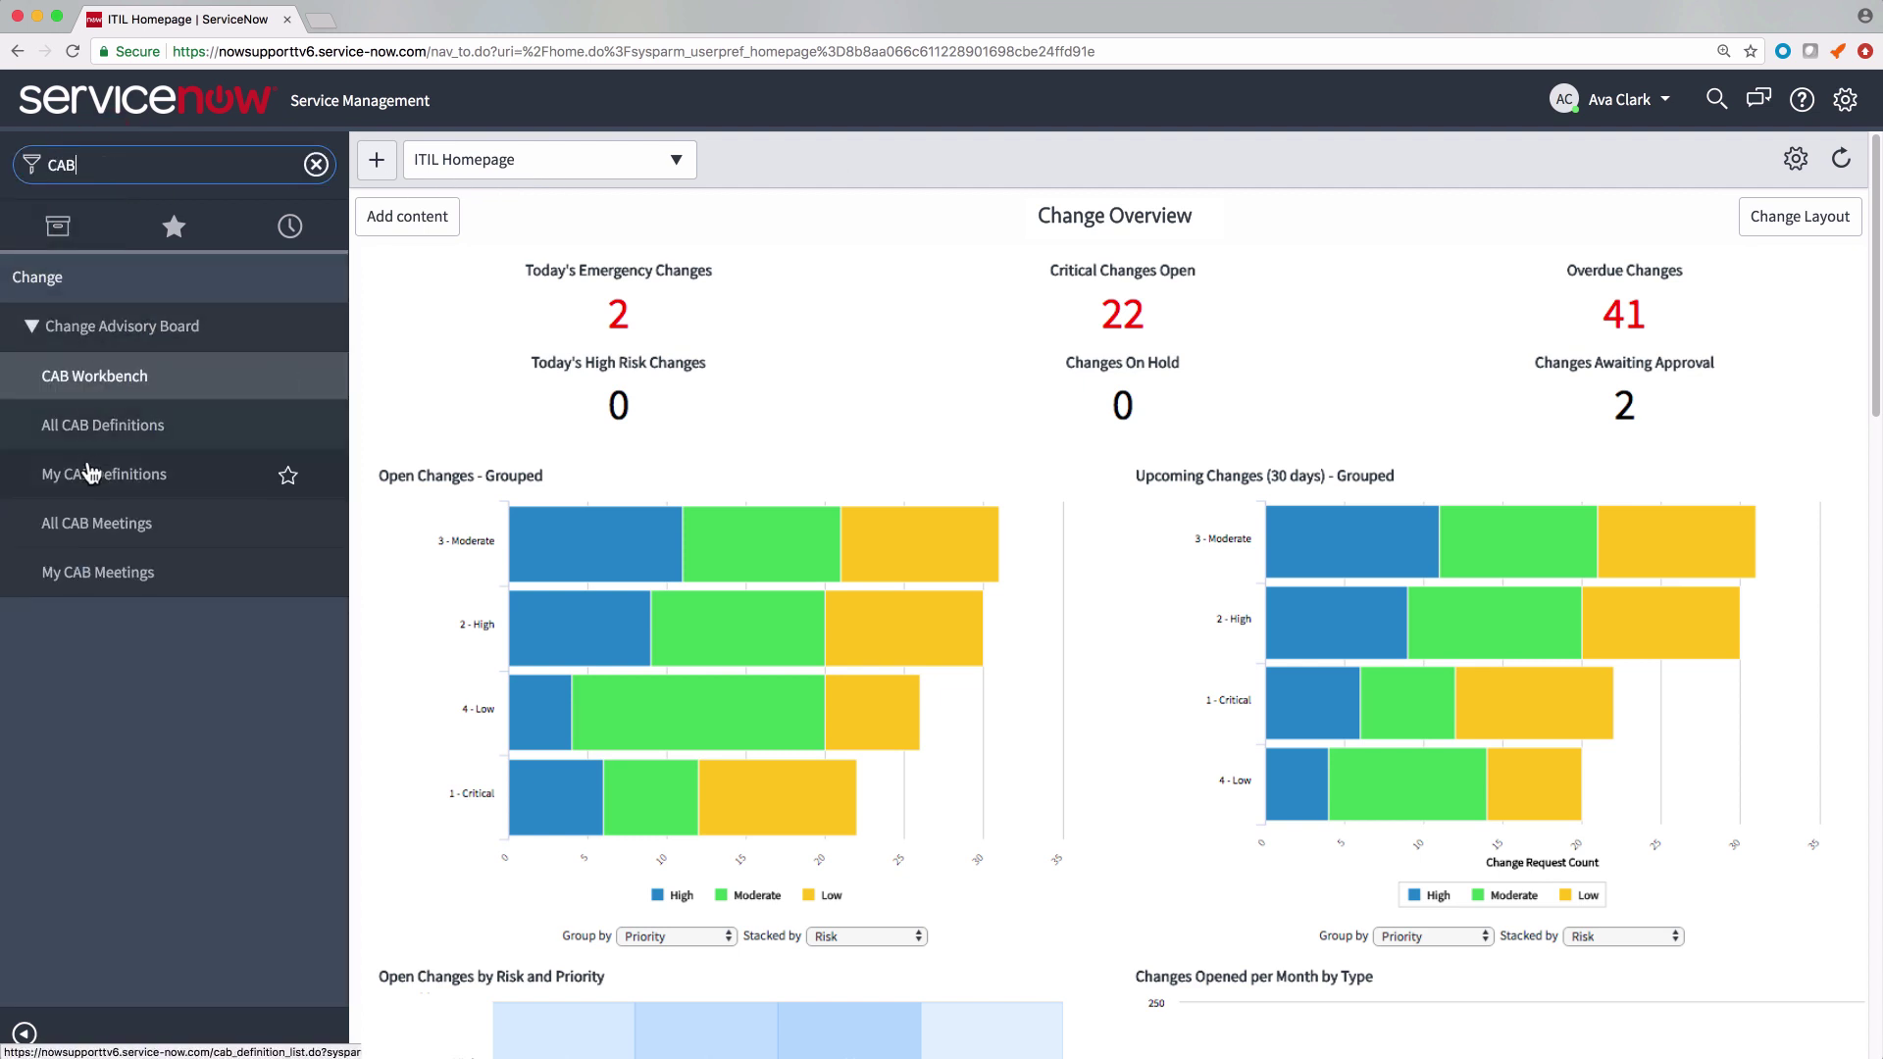
pyautogui.click(102, 524)
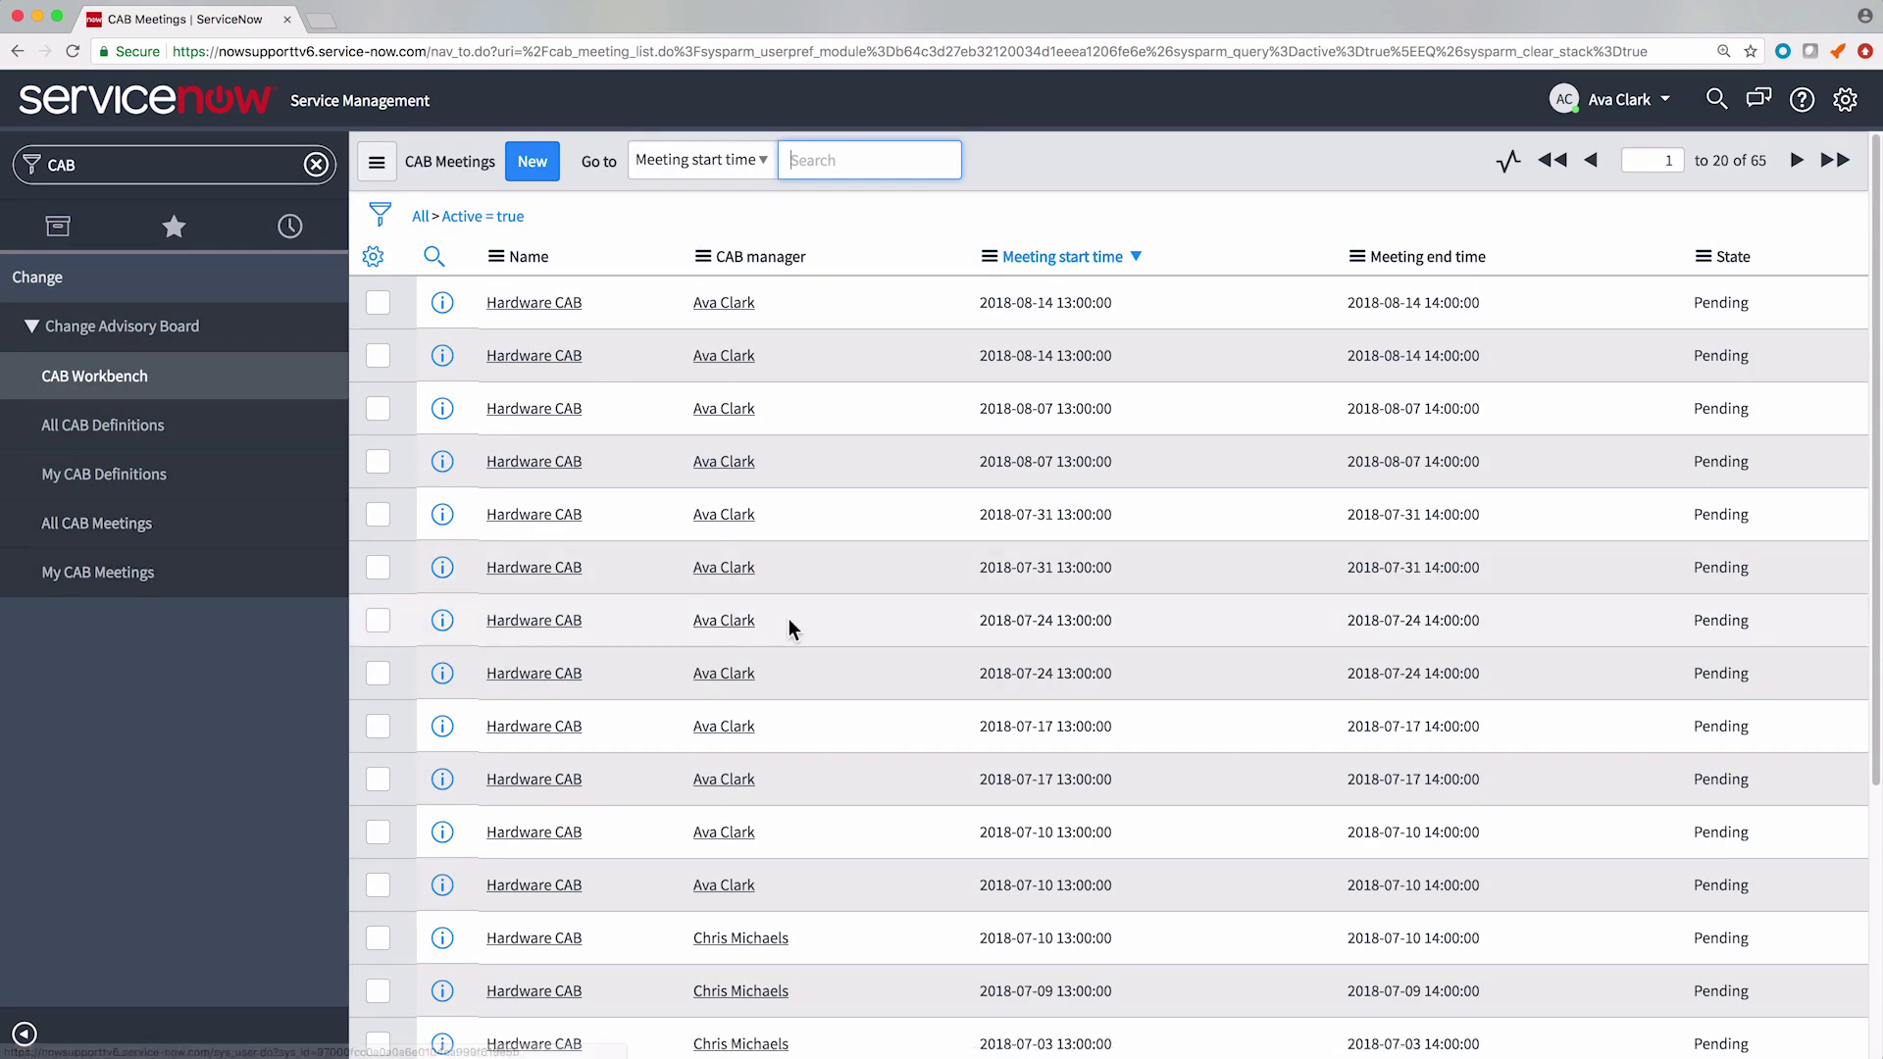
# Step: Open the 2018-07-03 Hardware CAB meeting record and show its attendees
pyautogui.scroll(-3, 818, 627)
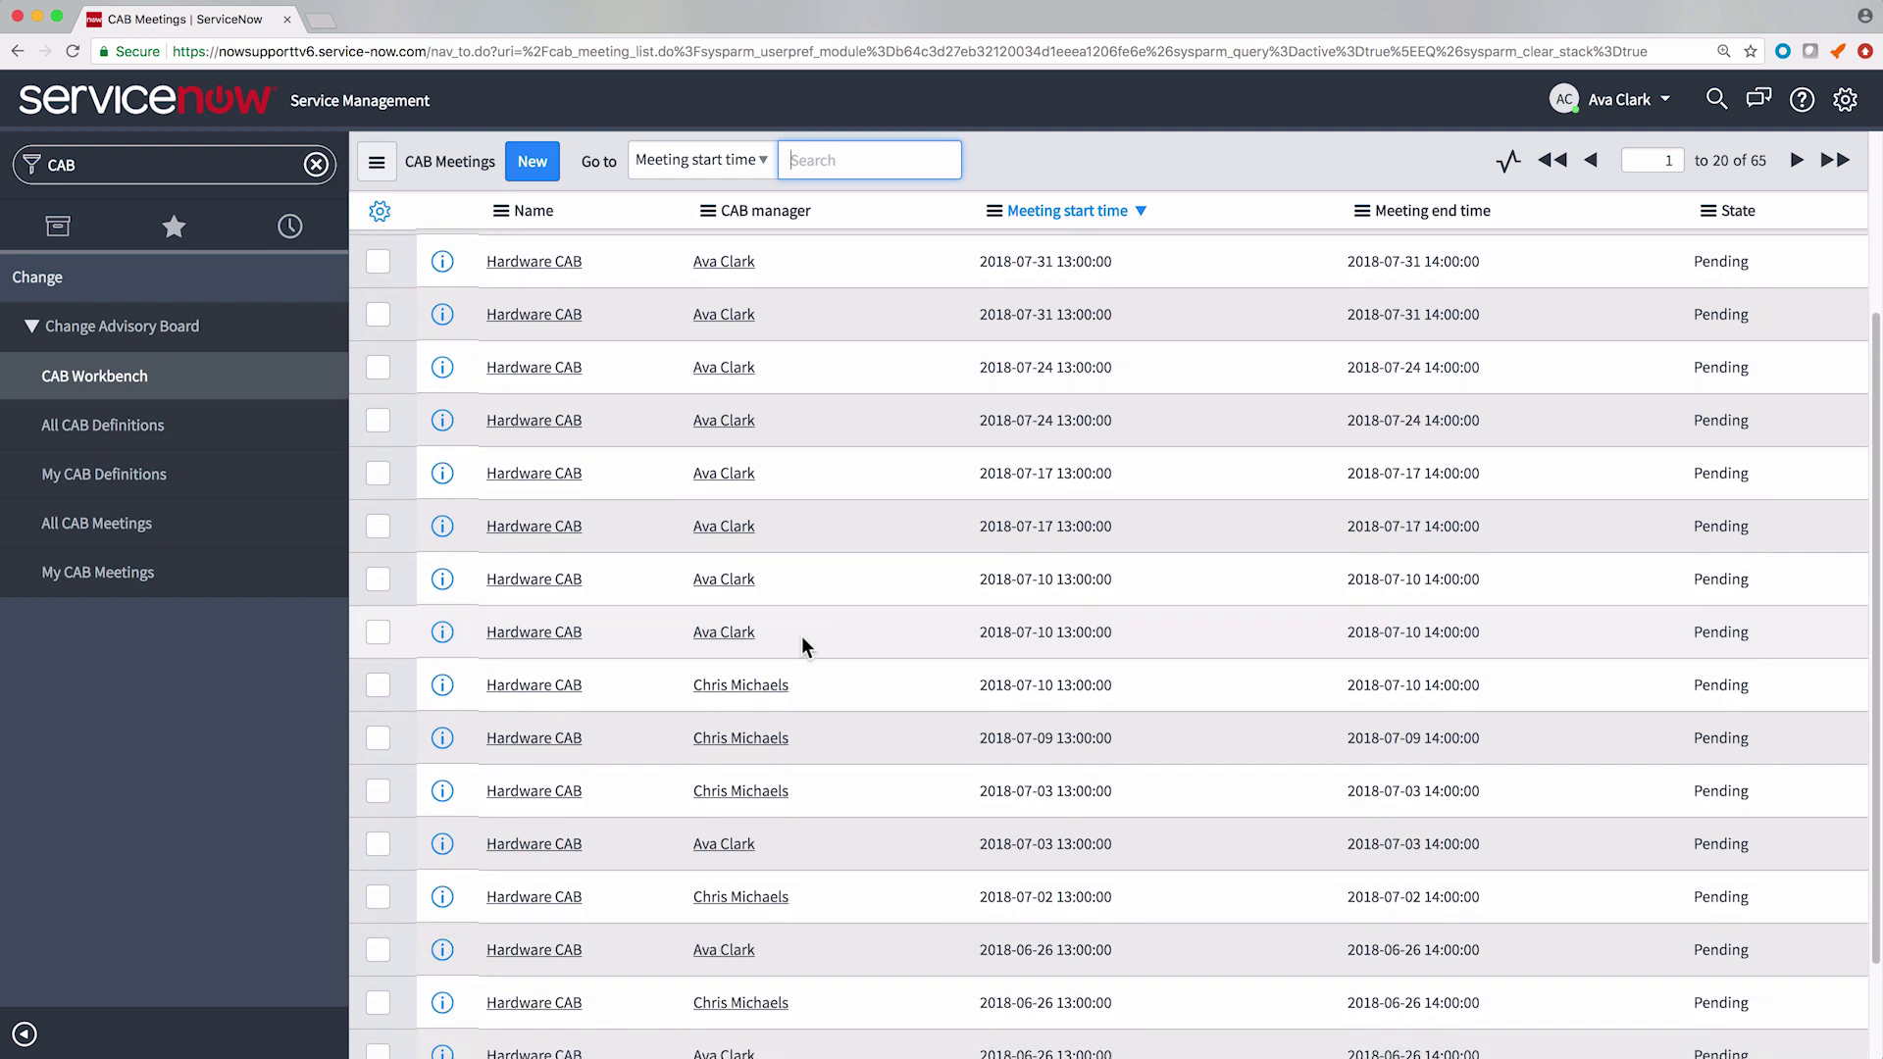
pyautogui.click(555, 847)
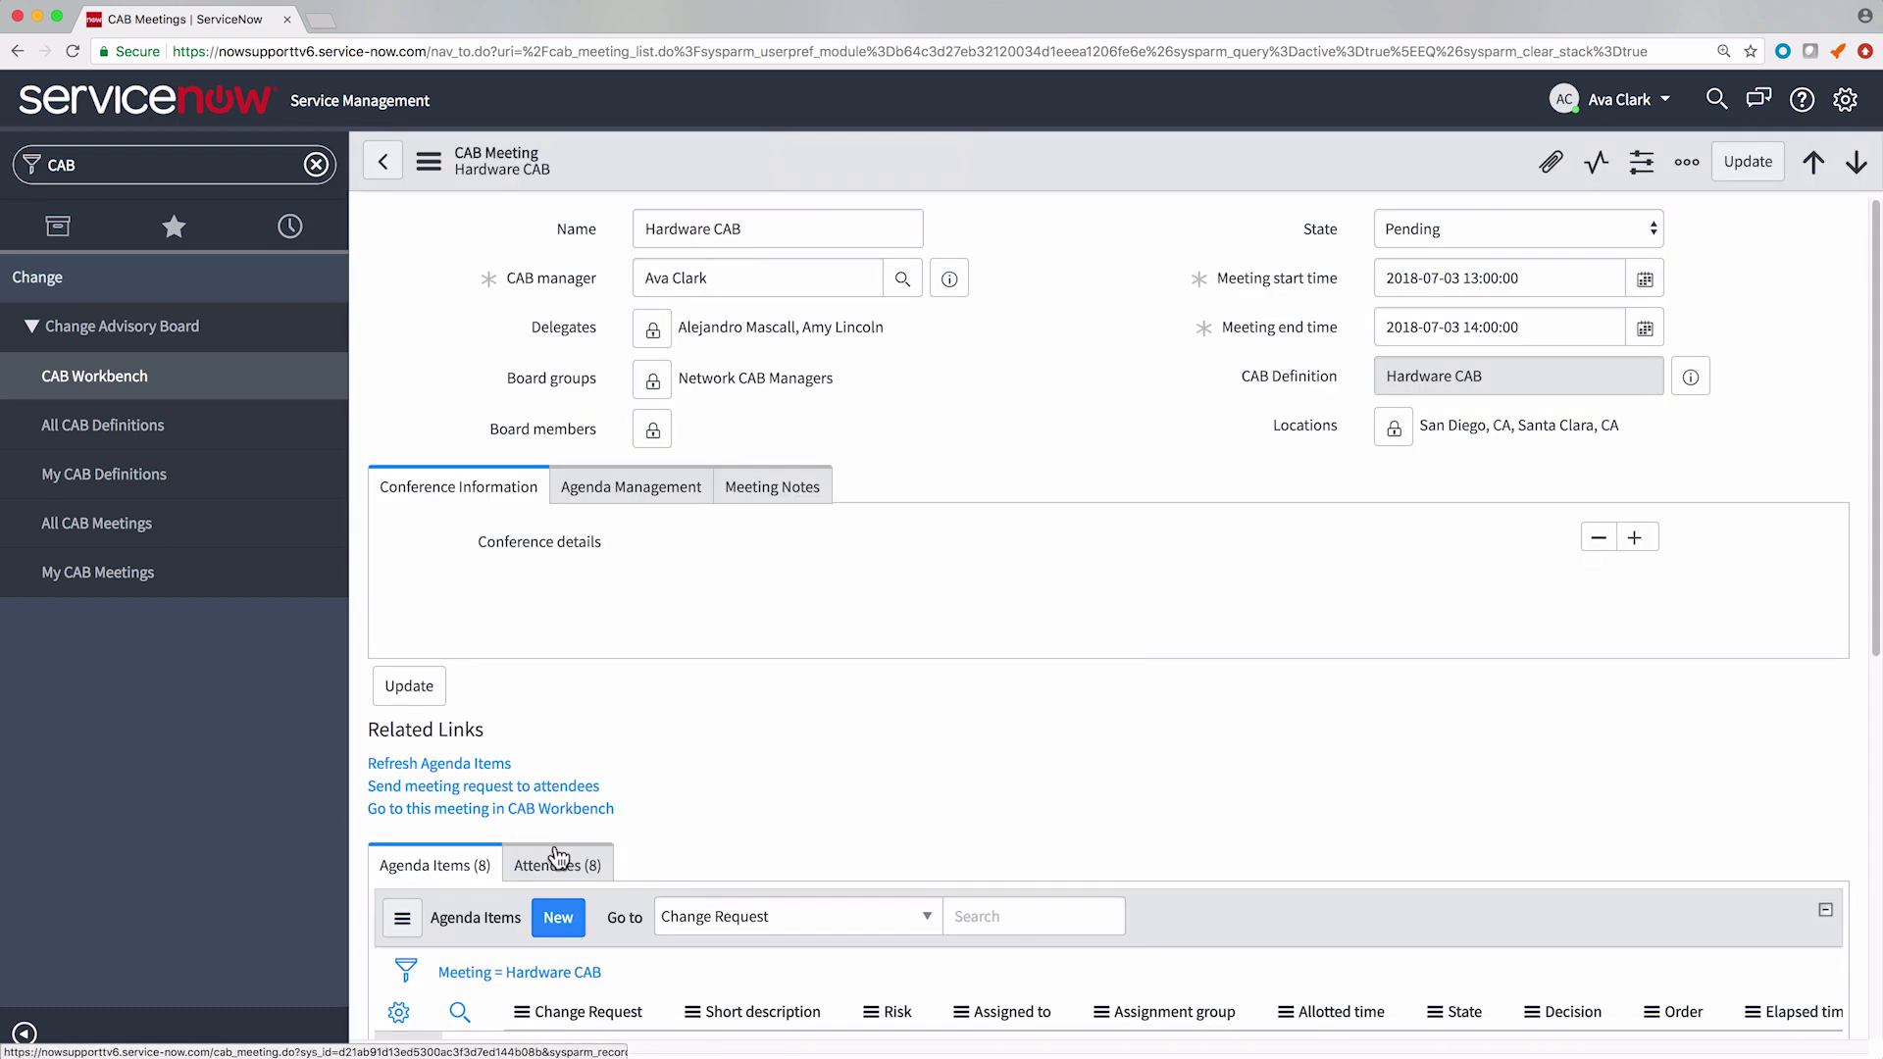
pyautogui.scroll(-2, 554, 846)
pyautogui.scroll(-5, 514, 850)
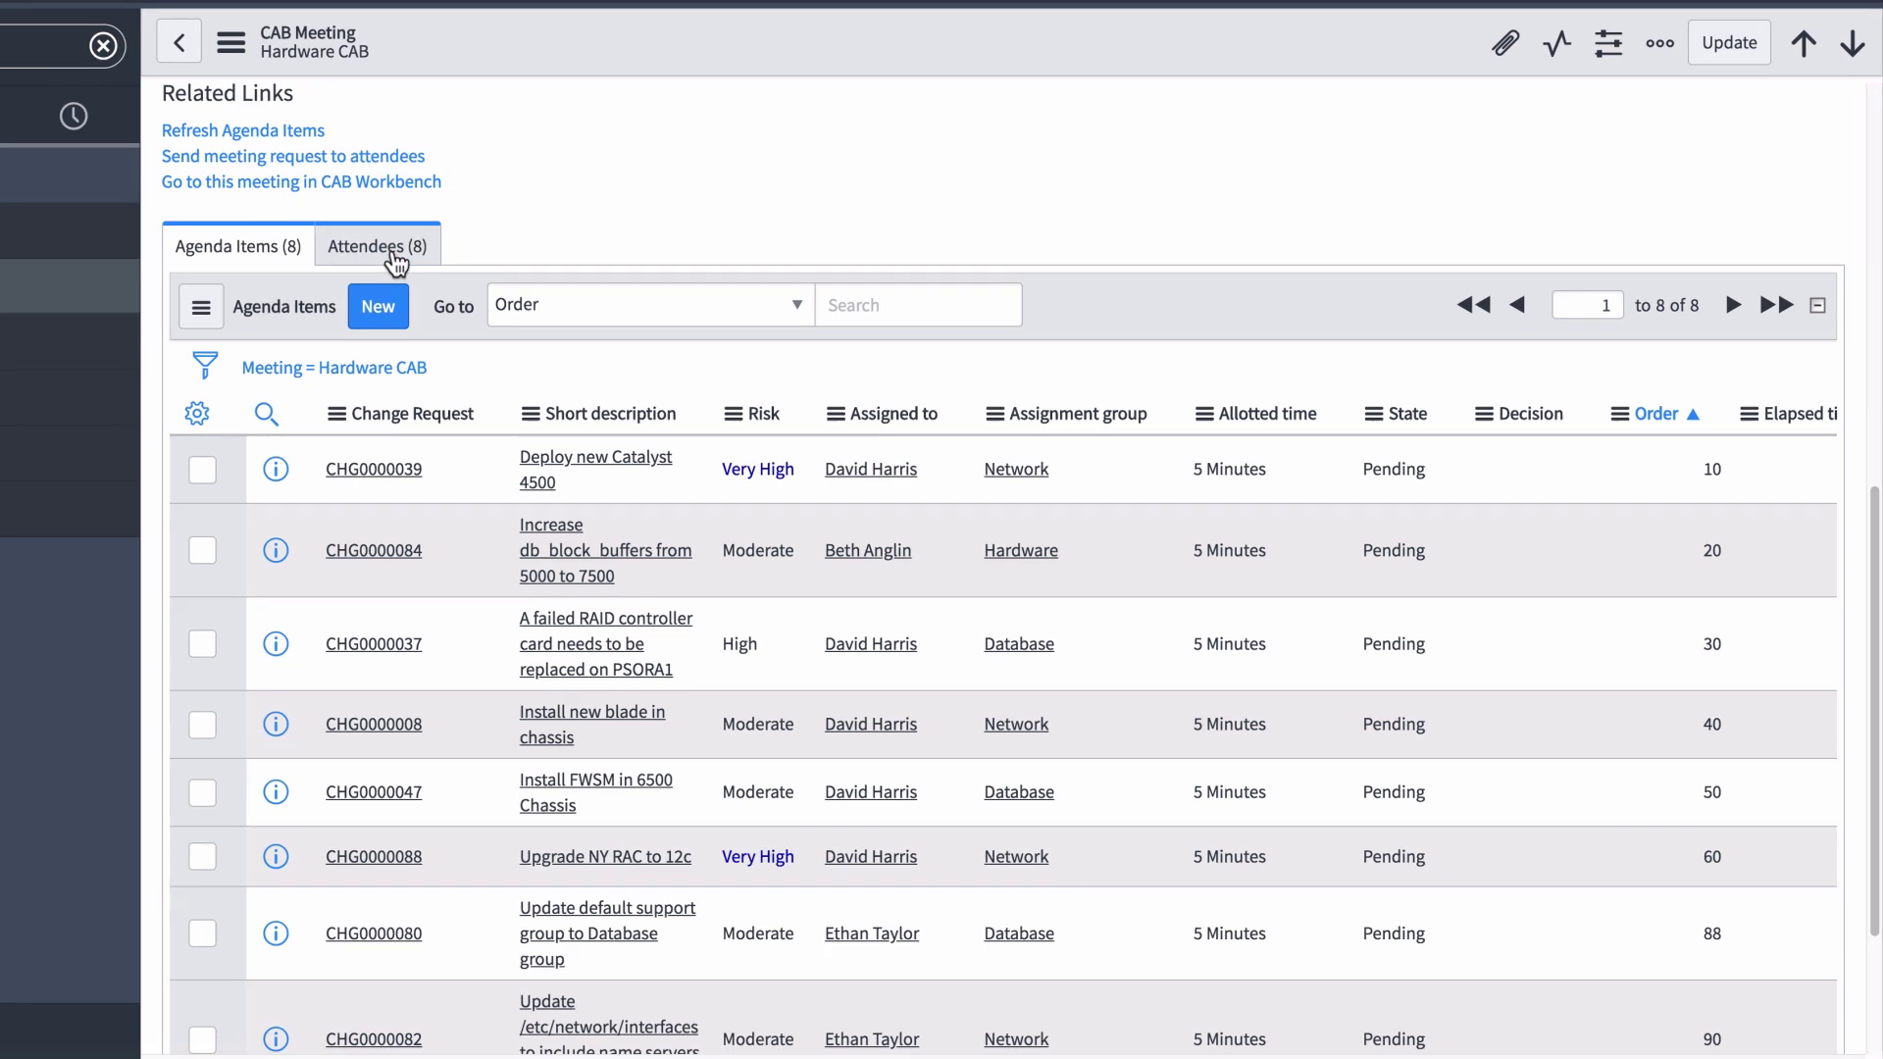
pyautogui.click(393, 257)
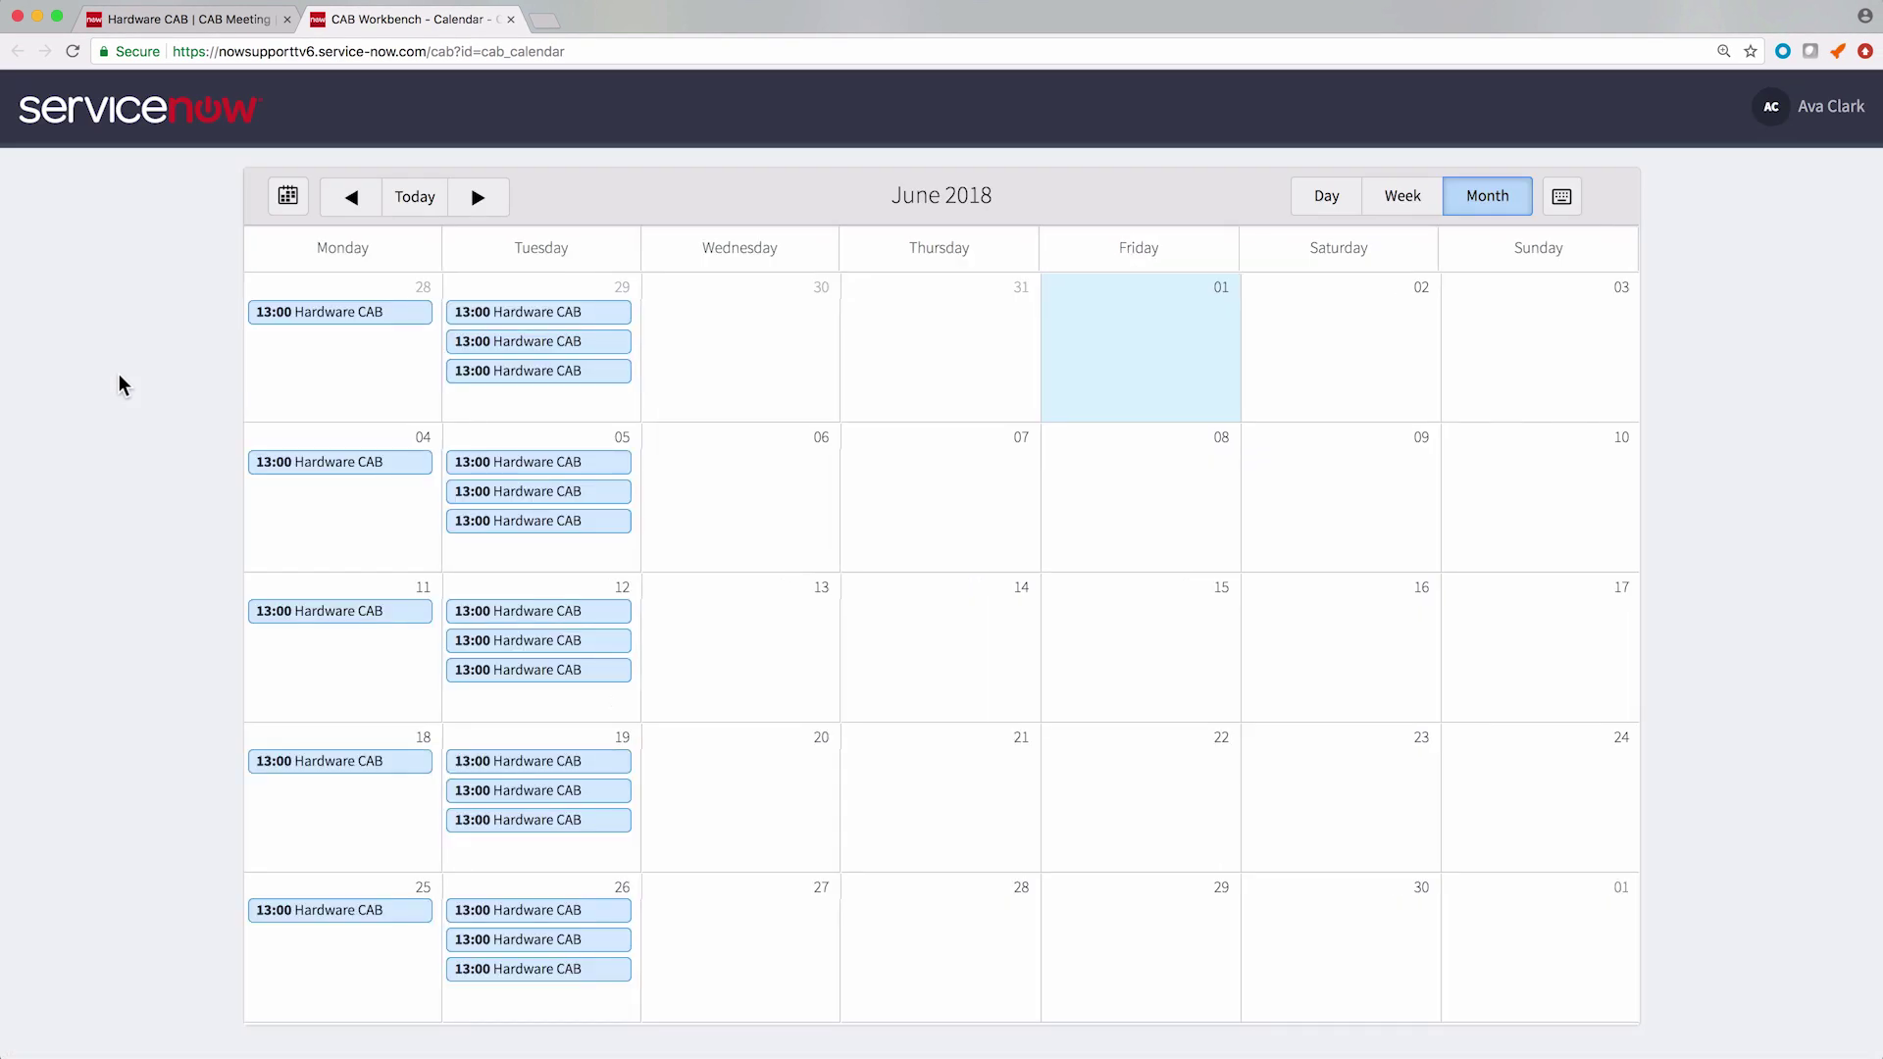
# Step: Go to July 2018 and open the July 03 Hardware CAB meeting in CAB Workbench
pyautogui.click(477, 197)
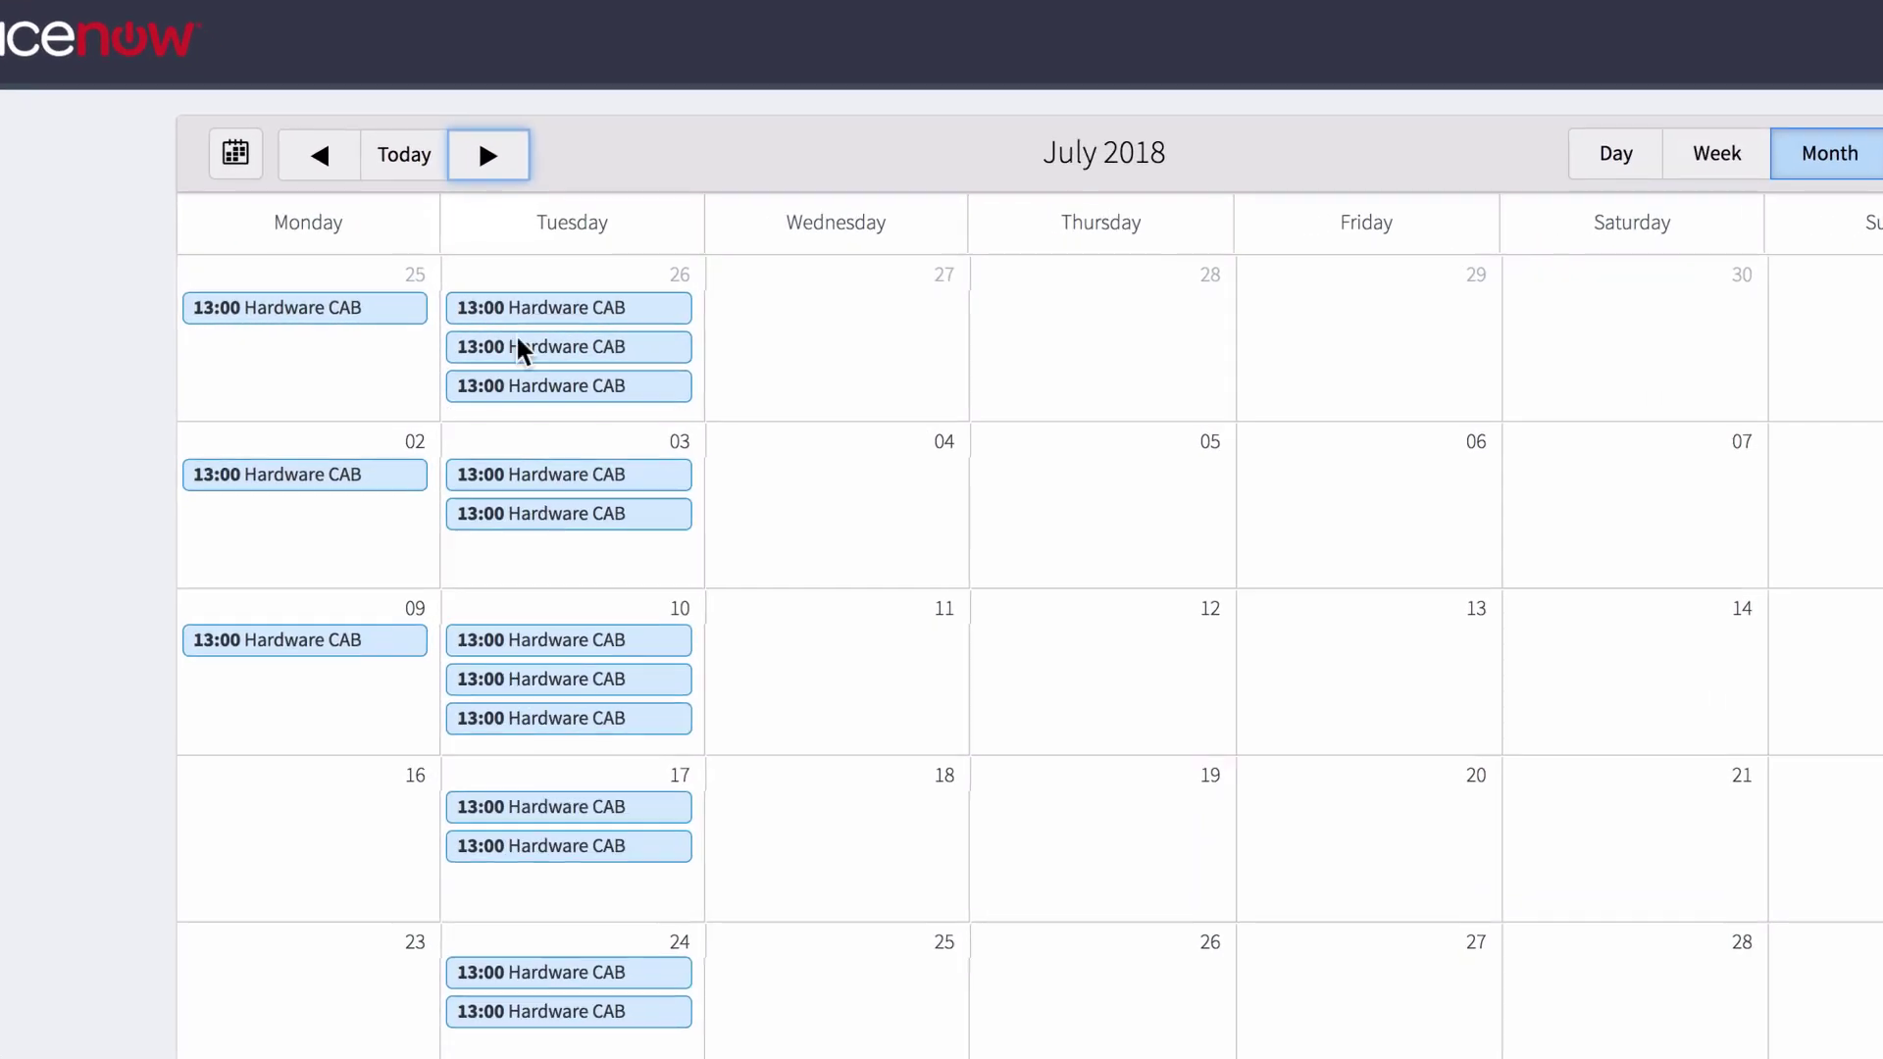
pyautogui.click(532, 485)
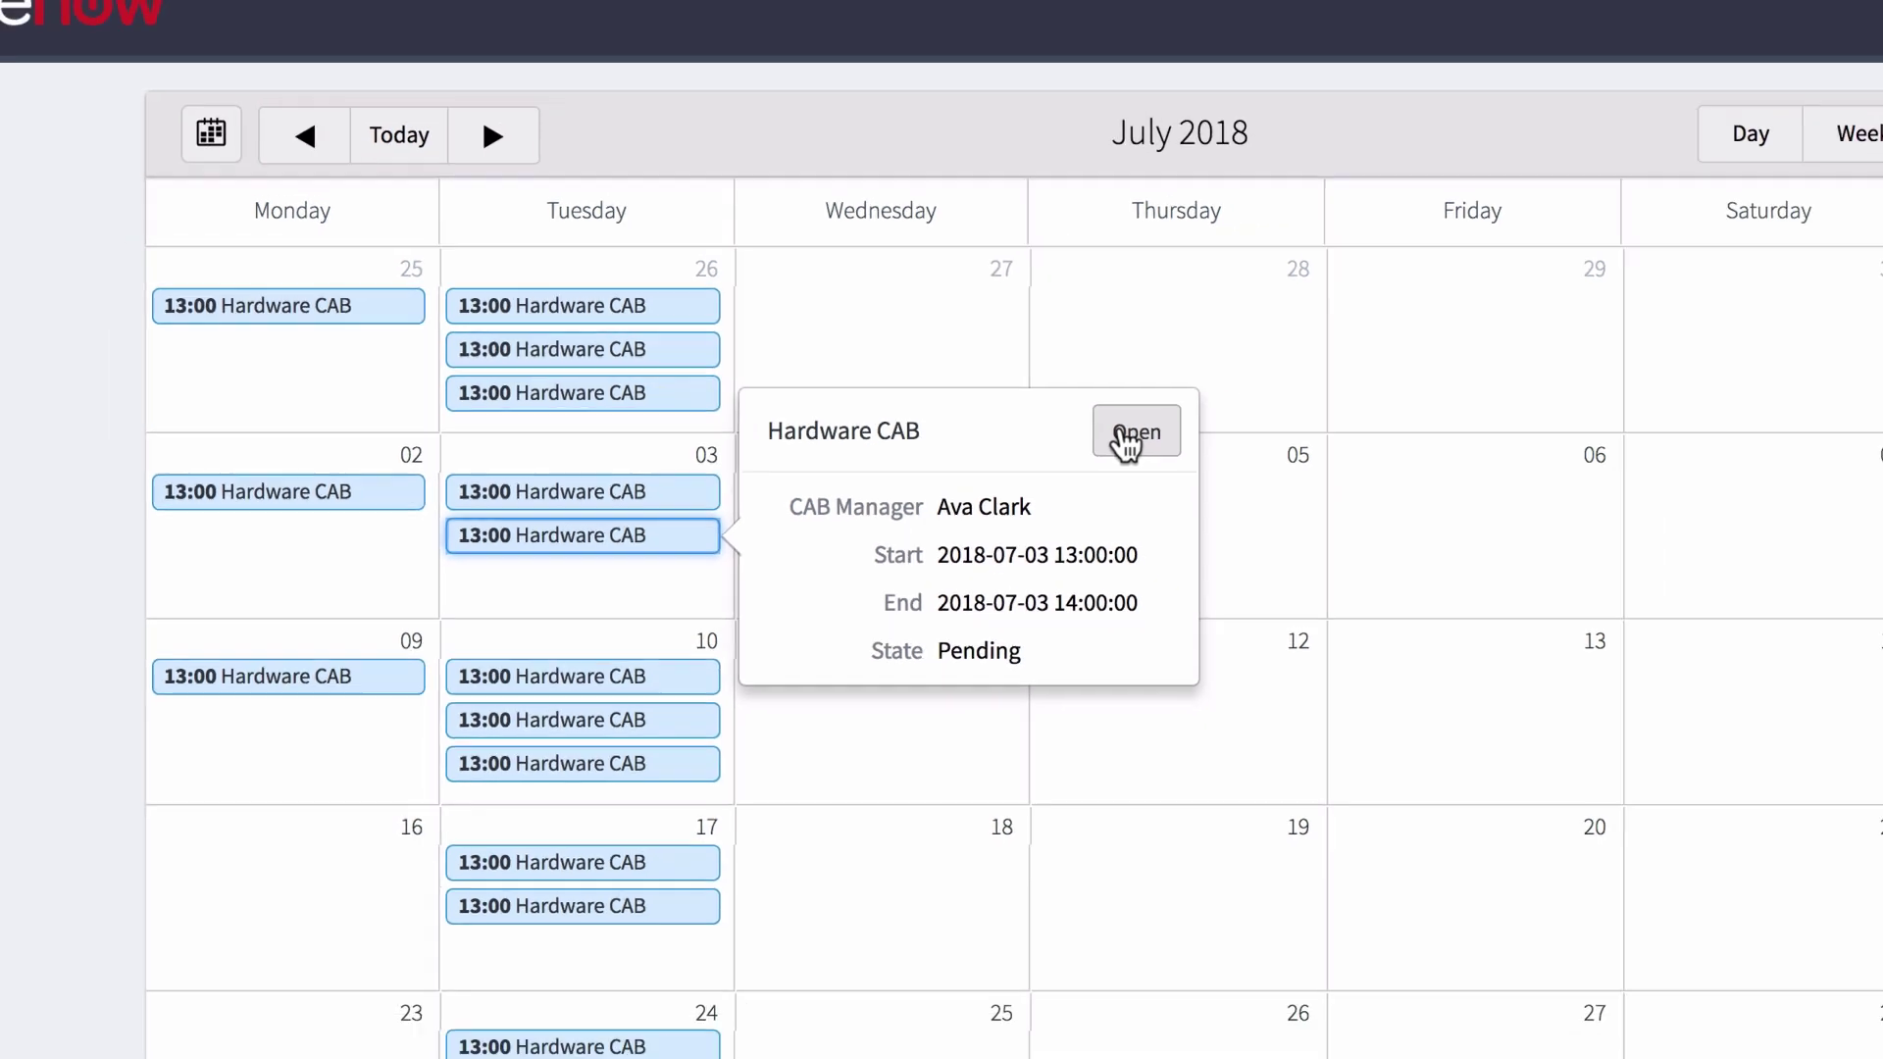
pyautogui.click(1238, 456)
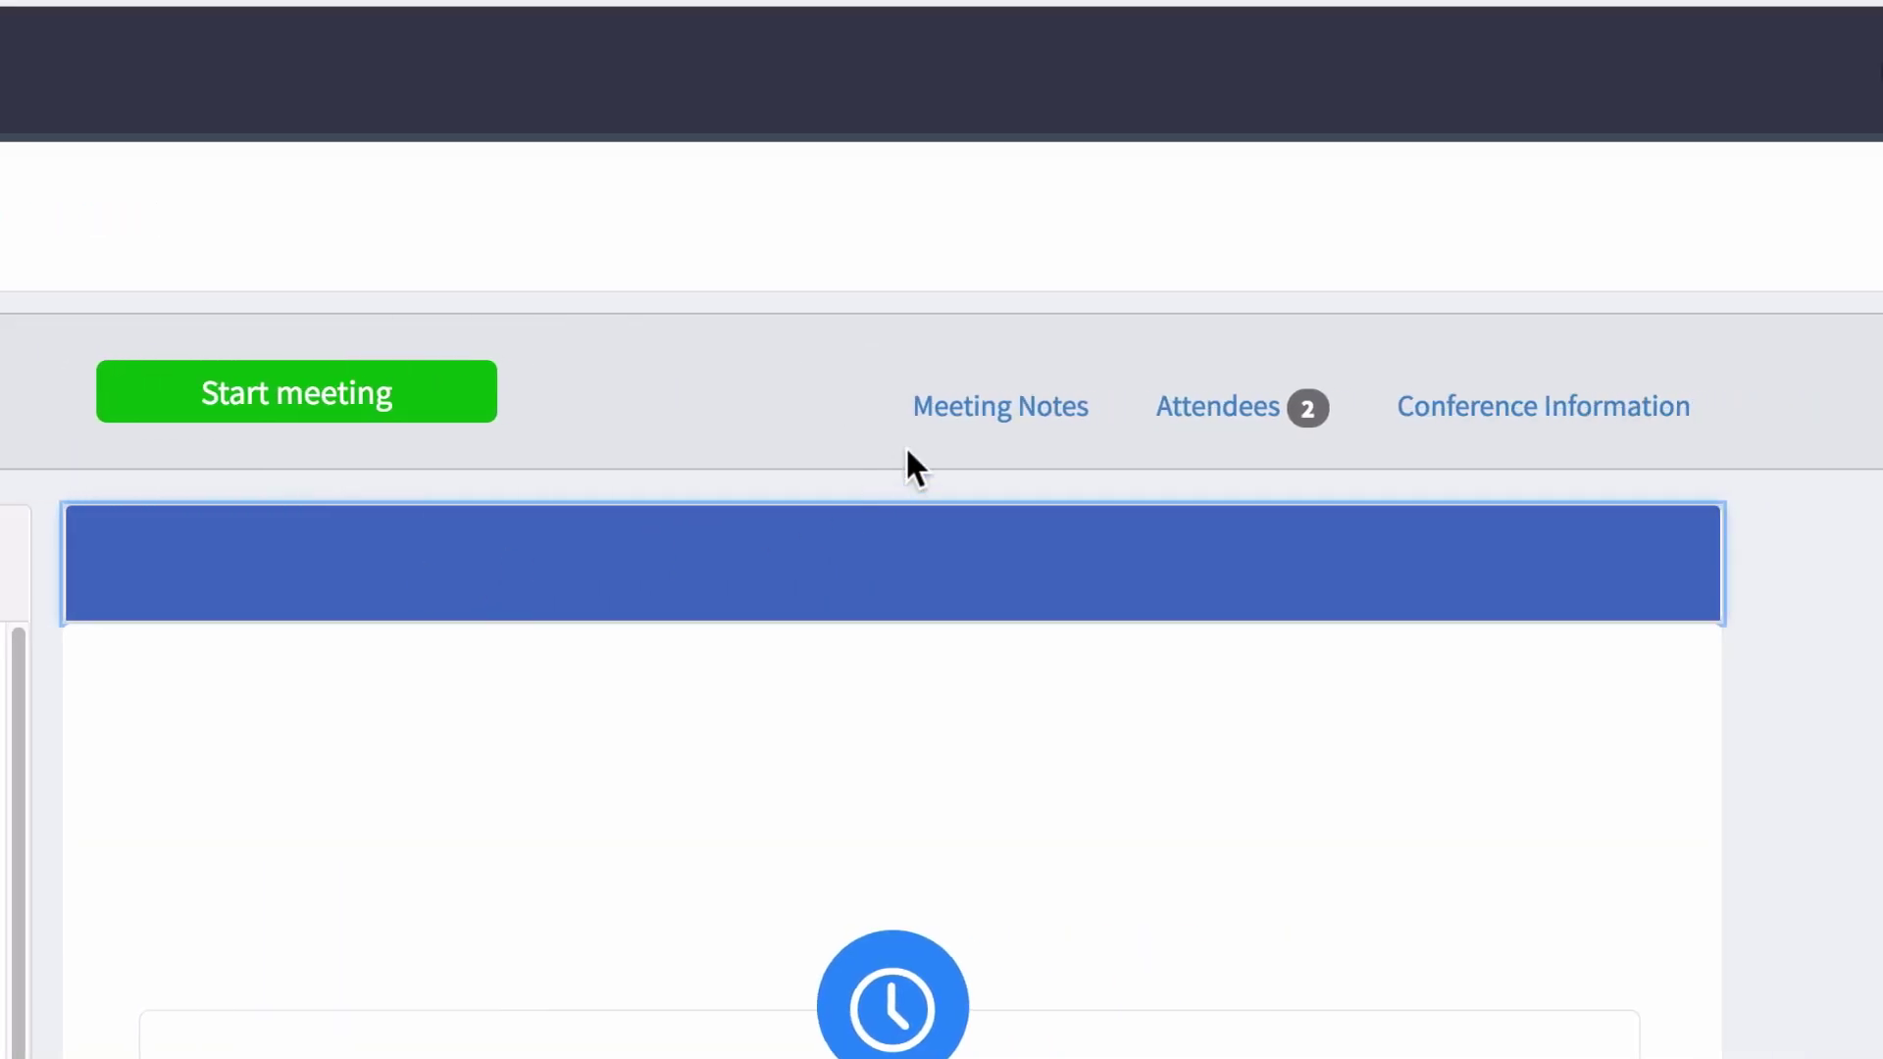
# Step: Review the meeting notes, the three attending members and the conference dial-in details
pyautogui.click(973, 412)
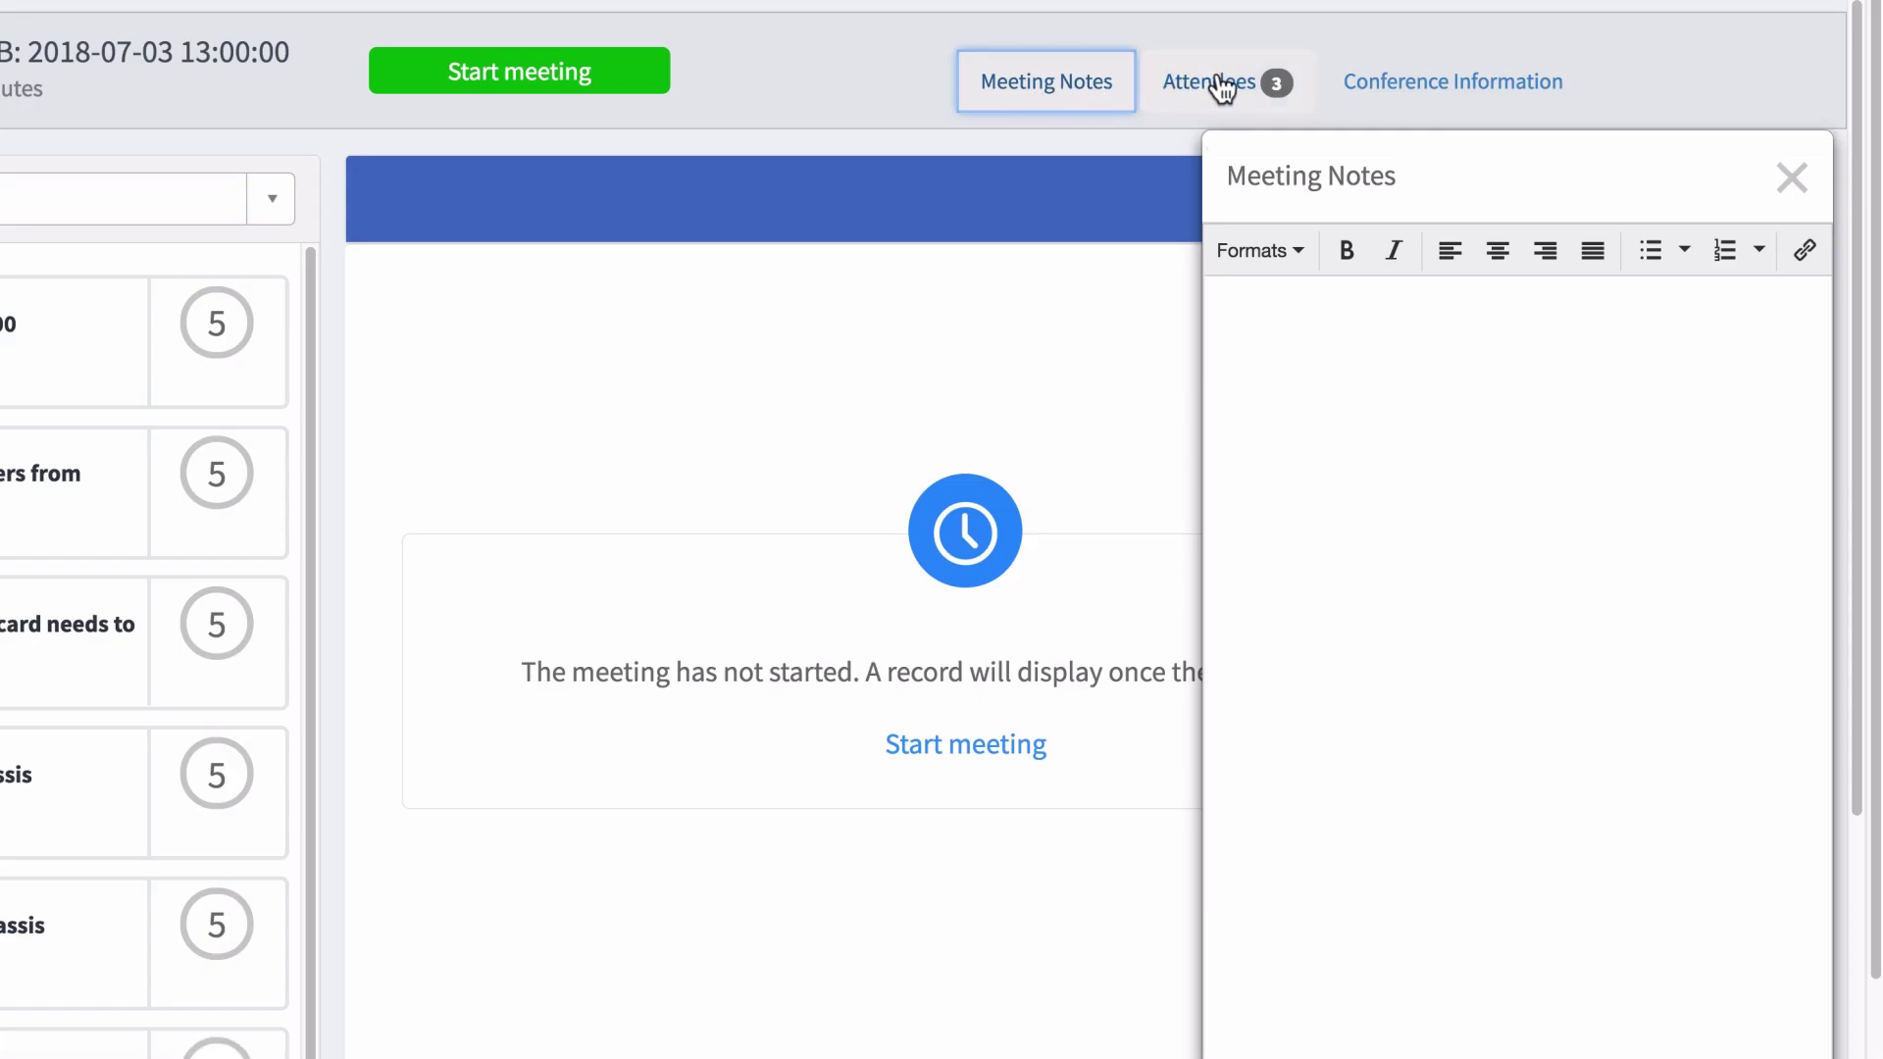
pyautogui.click(1216, 83)
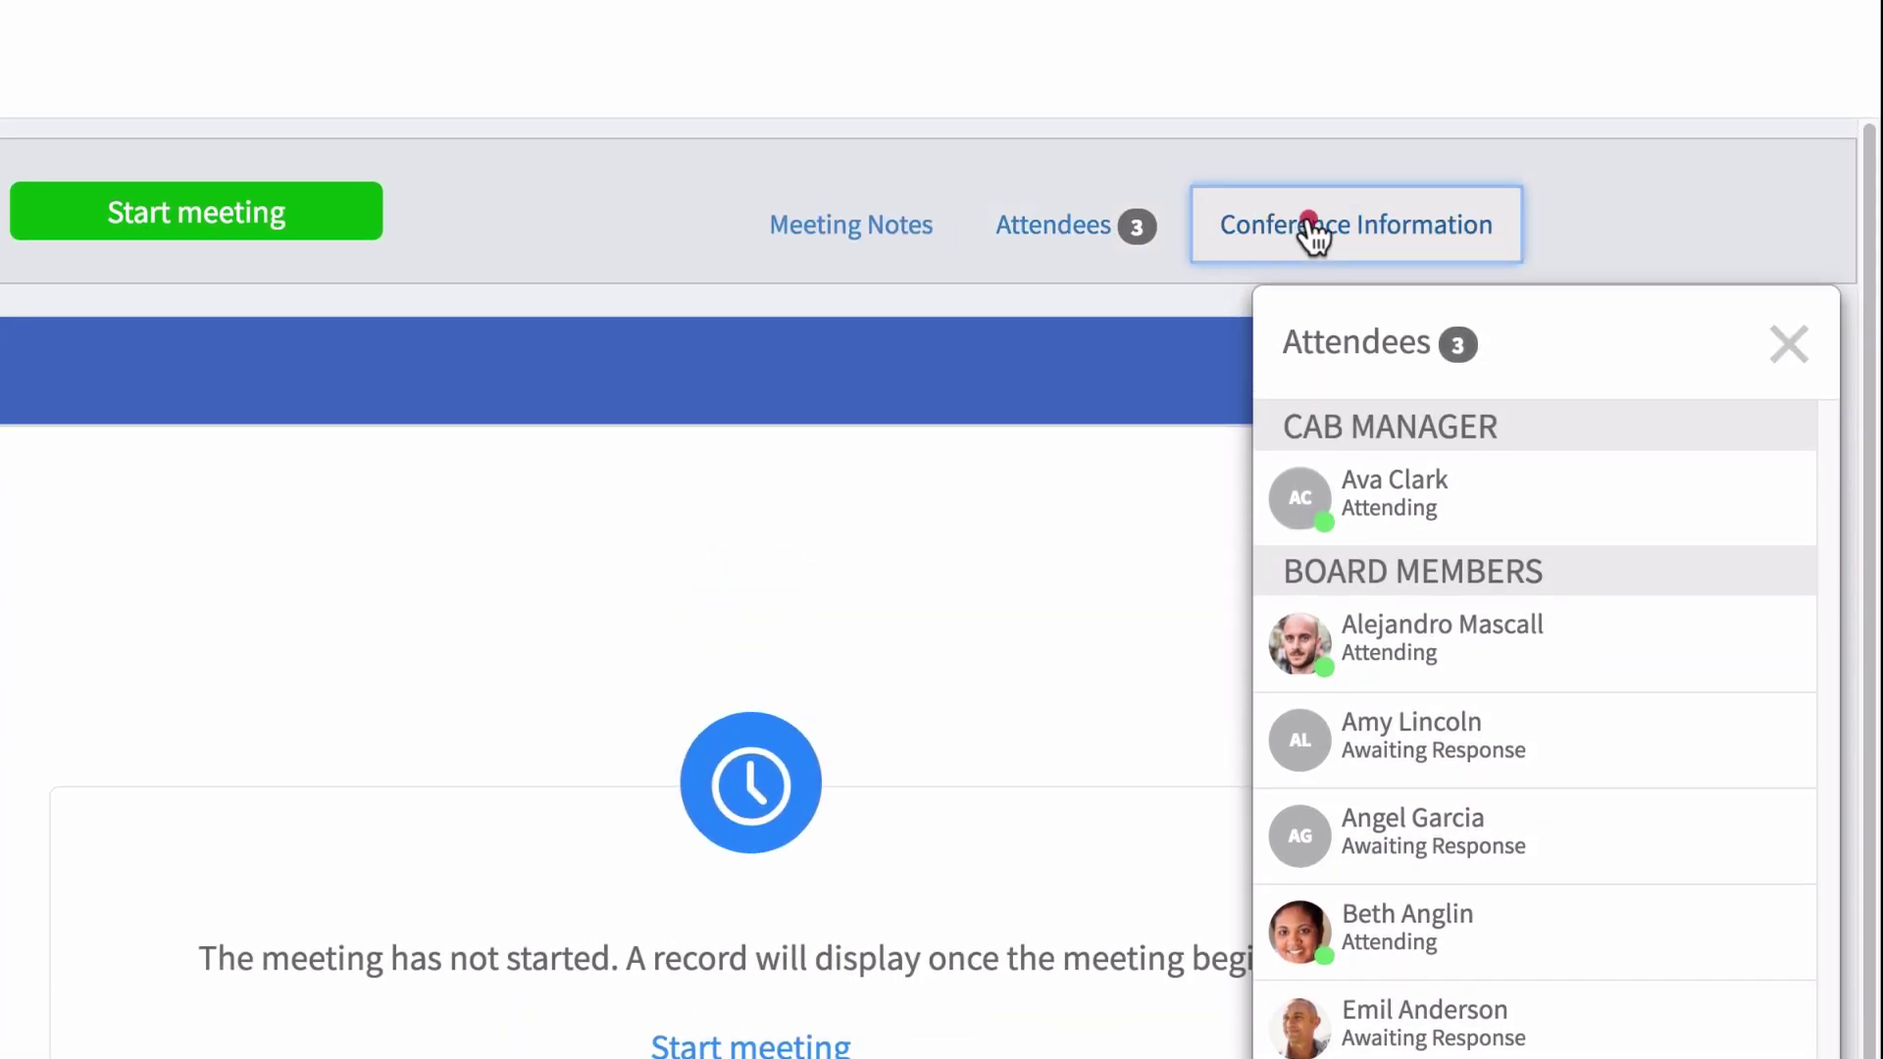
pyautogui.click(1309, 226)
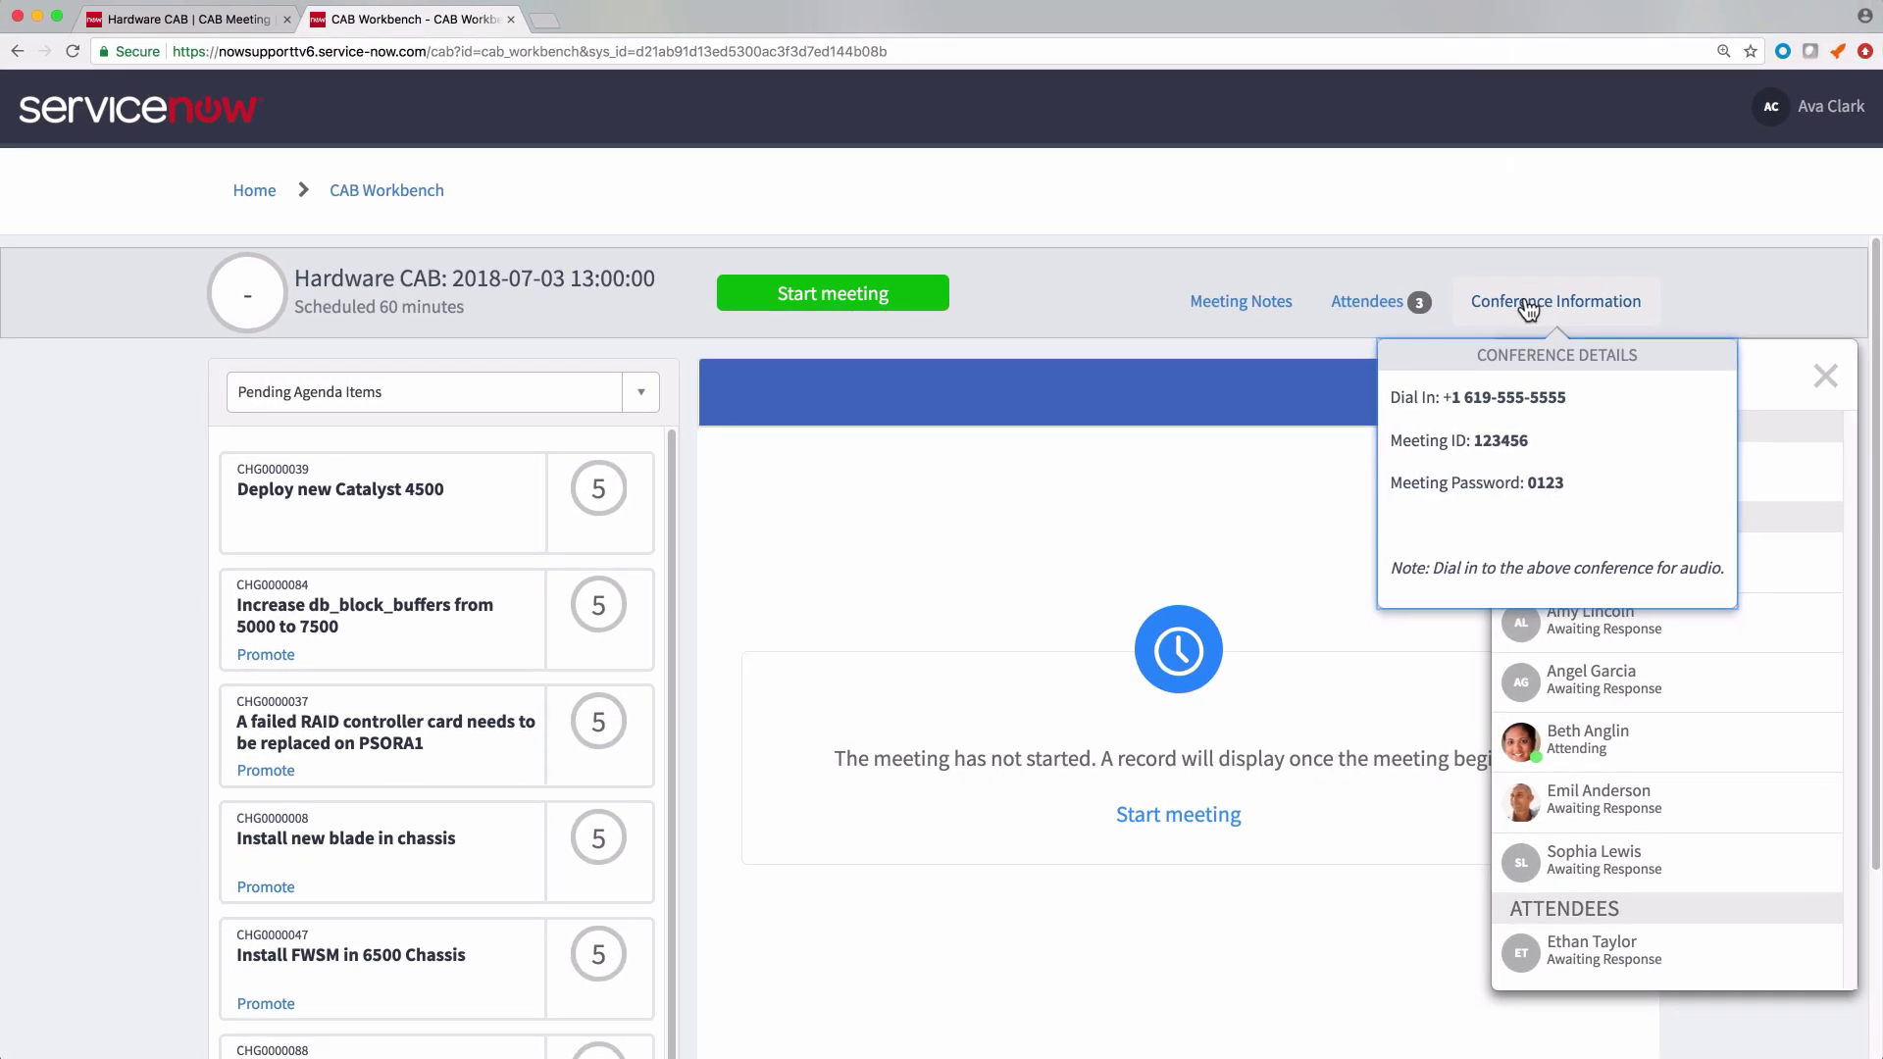
# Step: Start the Hardware CAB meeting, with CHG0000039 as the current agenda item
pyautogui.click(524, 493)
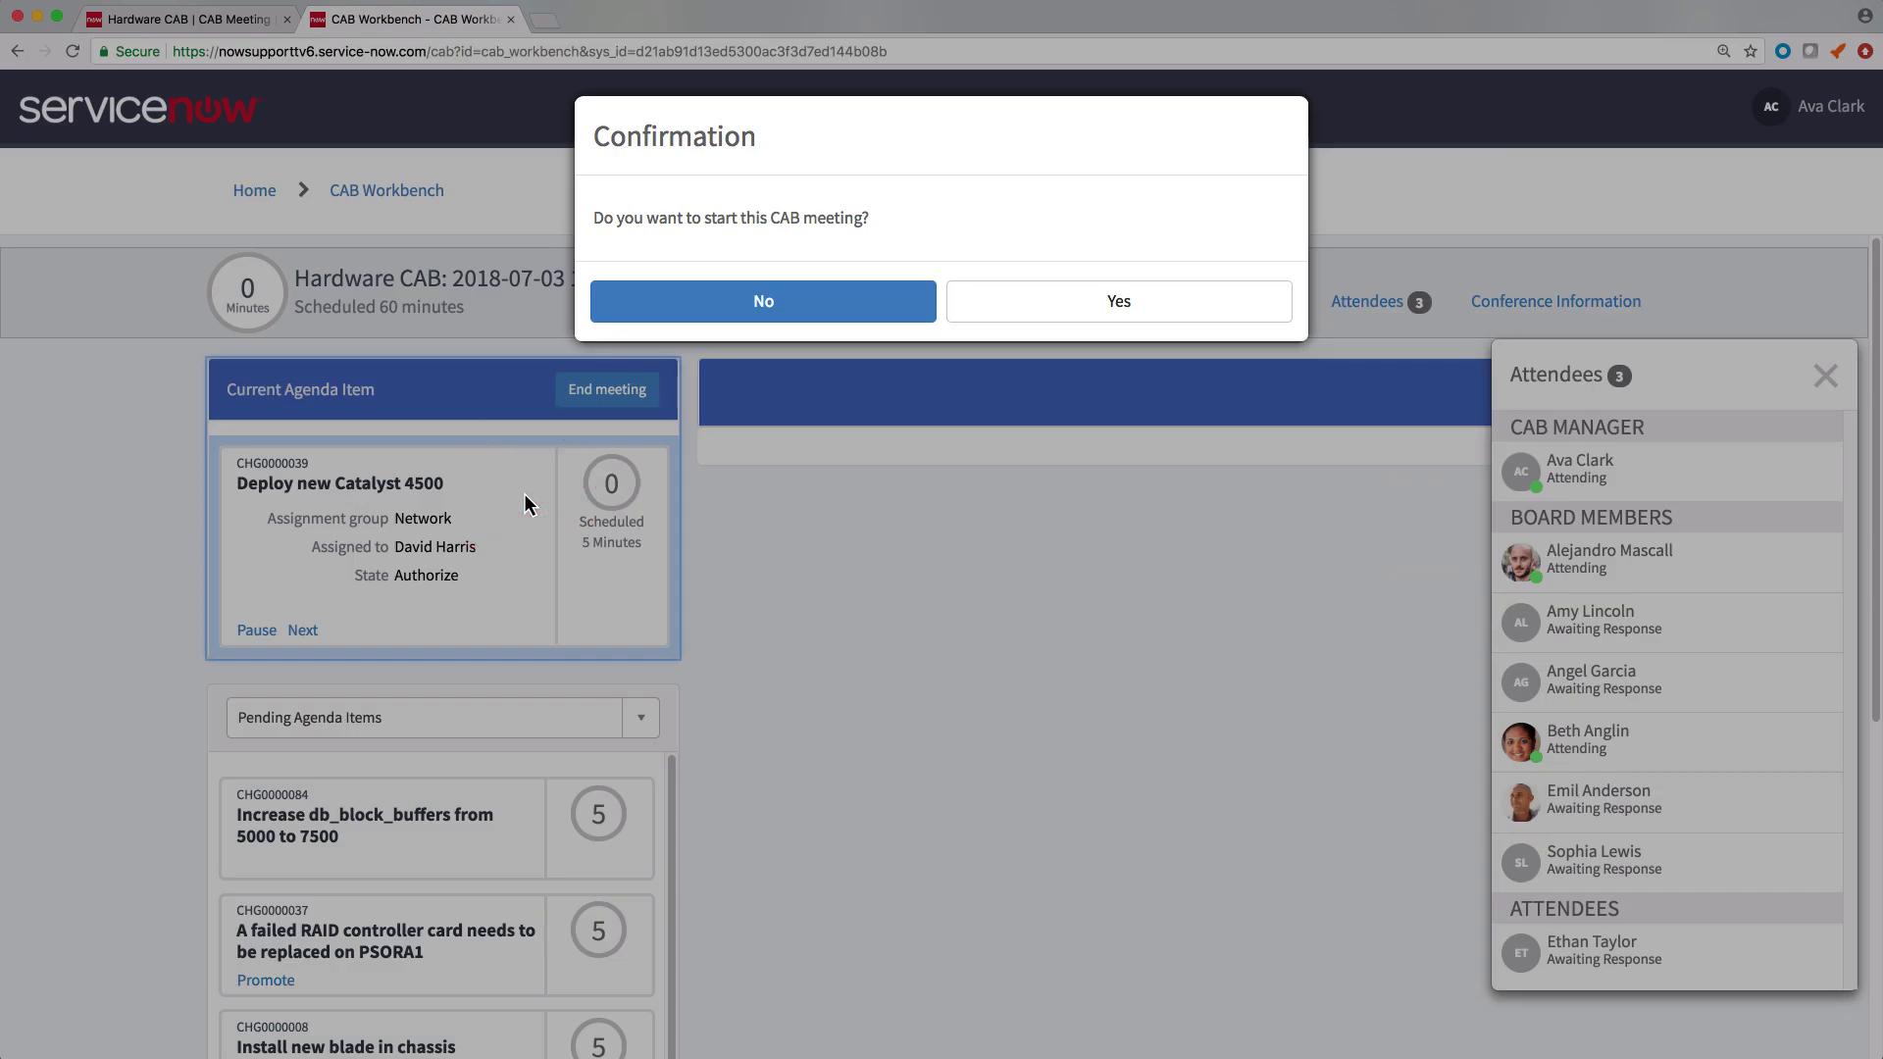
pyautogui.click(727, 299)
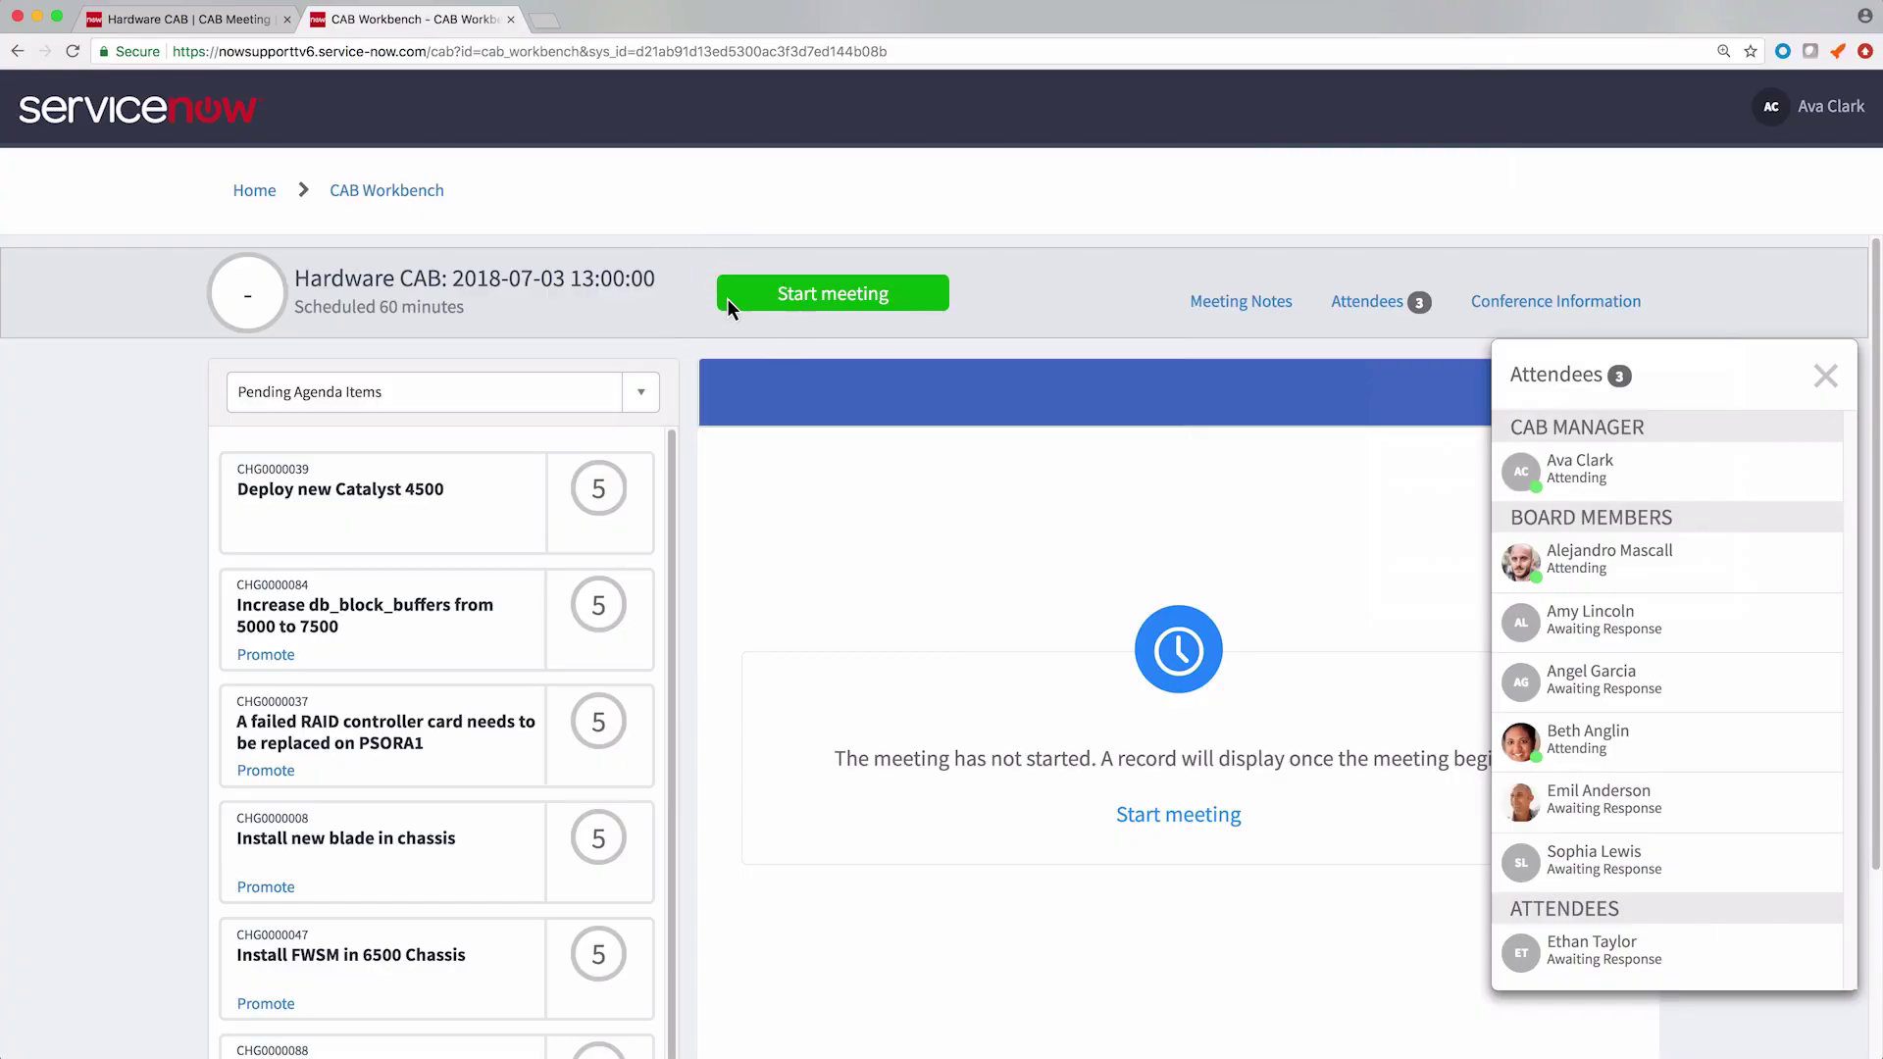
pyautogui.click(849, 297)
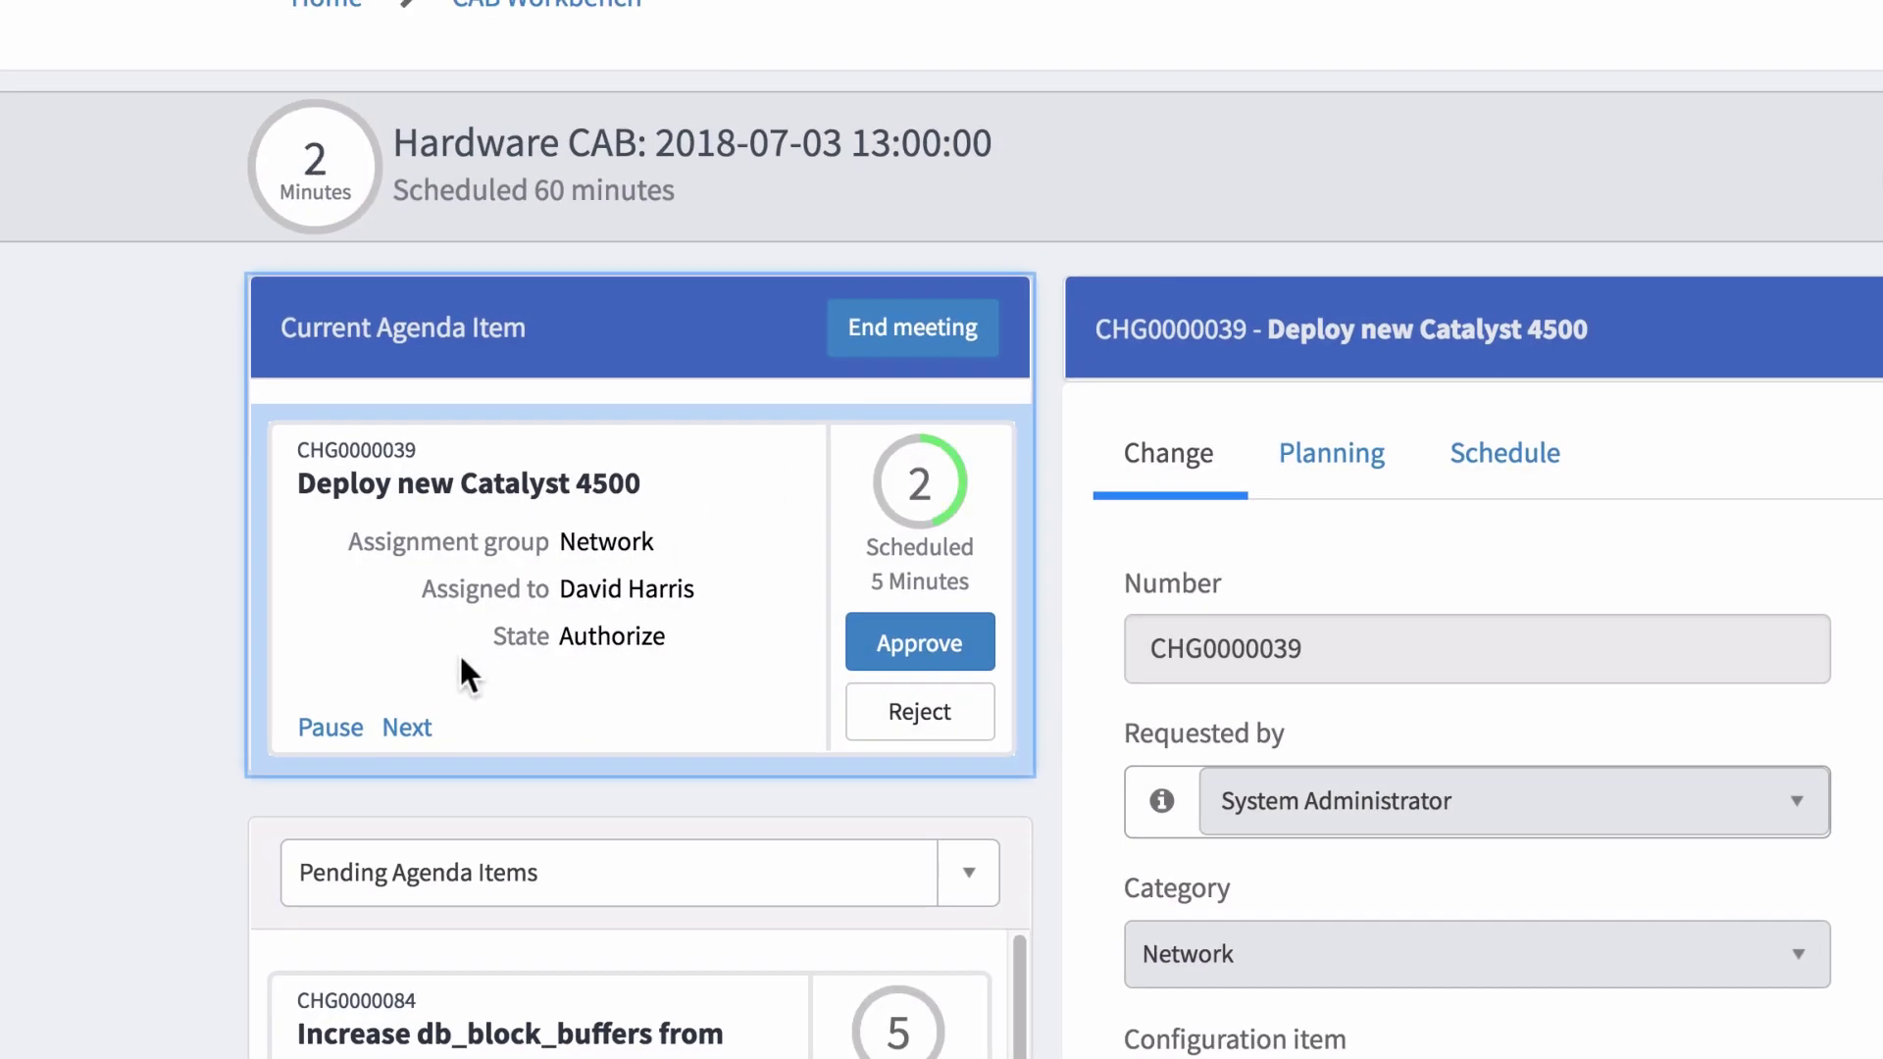
# Step: Pause and resume the agenda item timer, then choose which agenda list to show
pyautogui.click(202, 769)
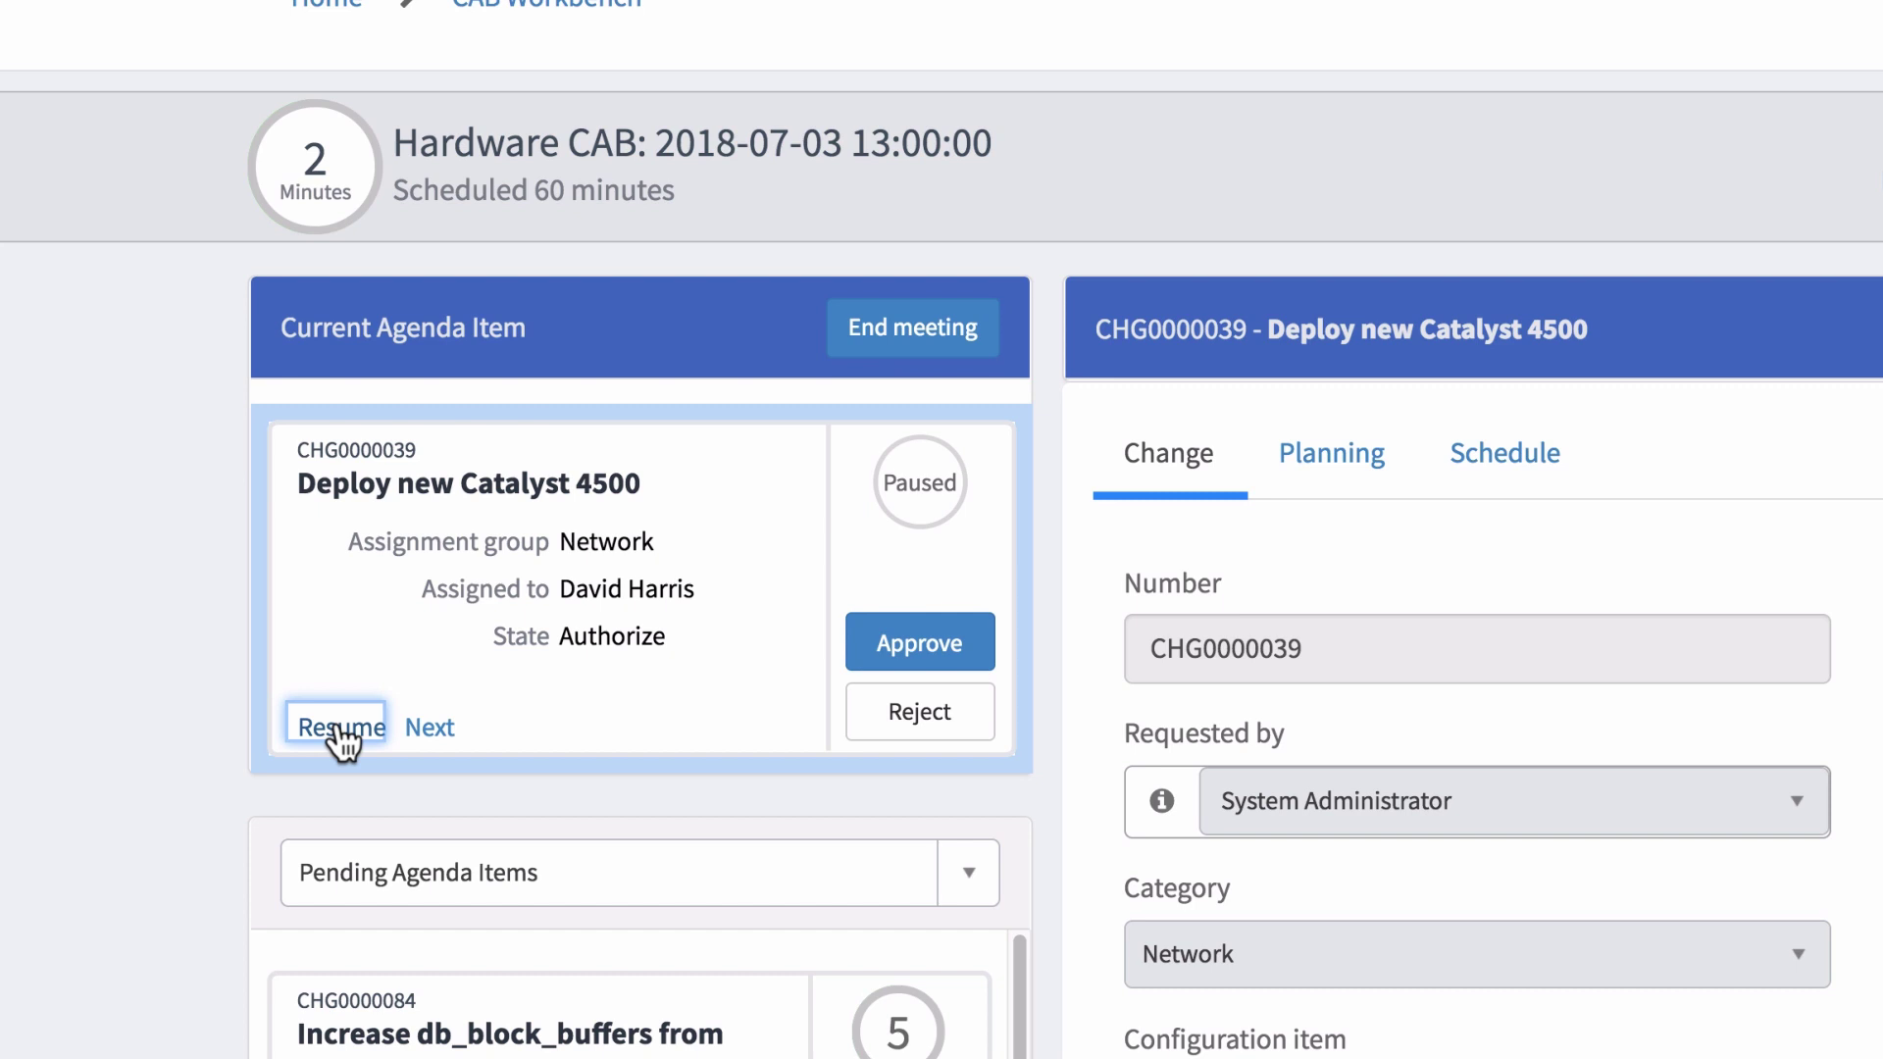
pyautogui.click(339, 731)
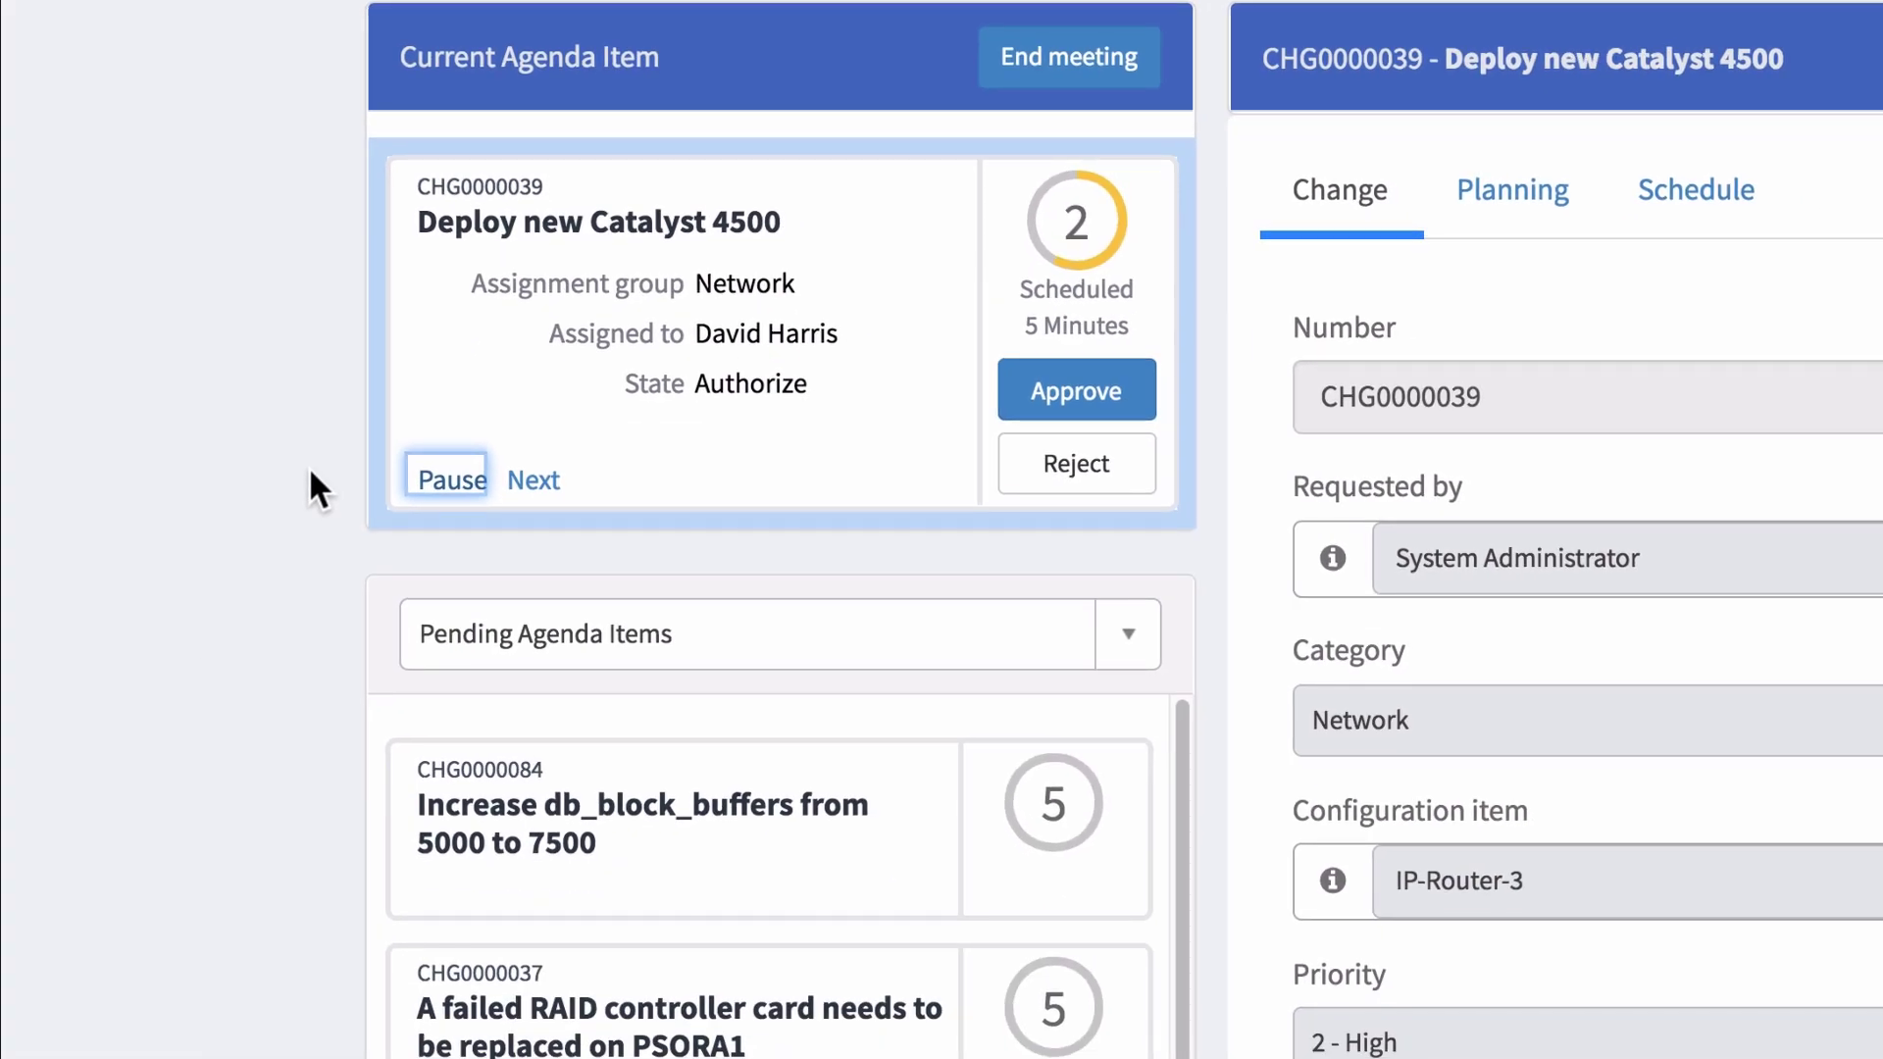
pyautogui.click(1123, 632)
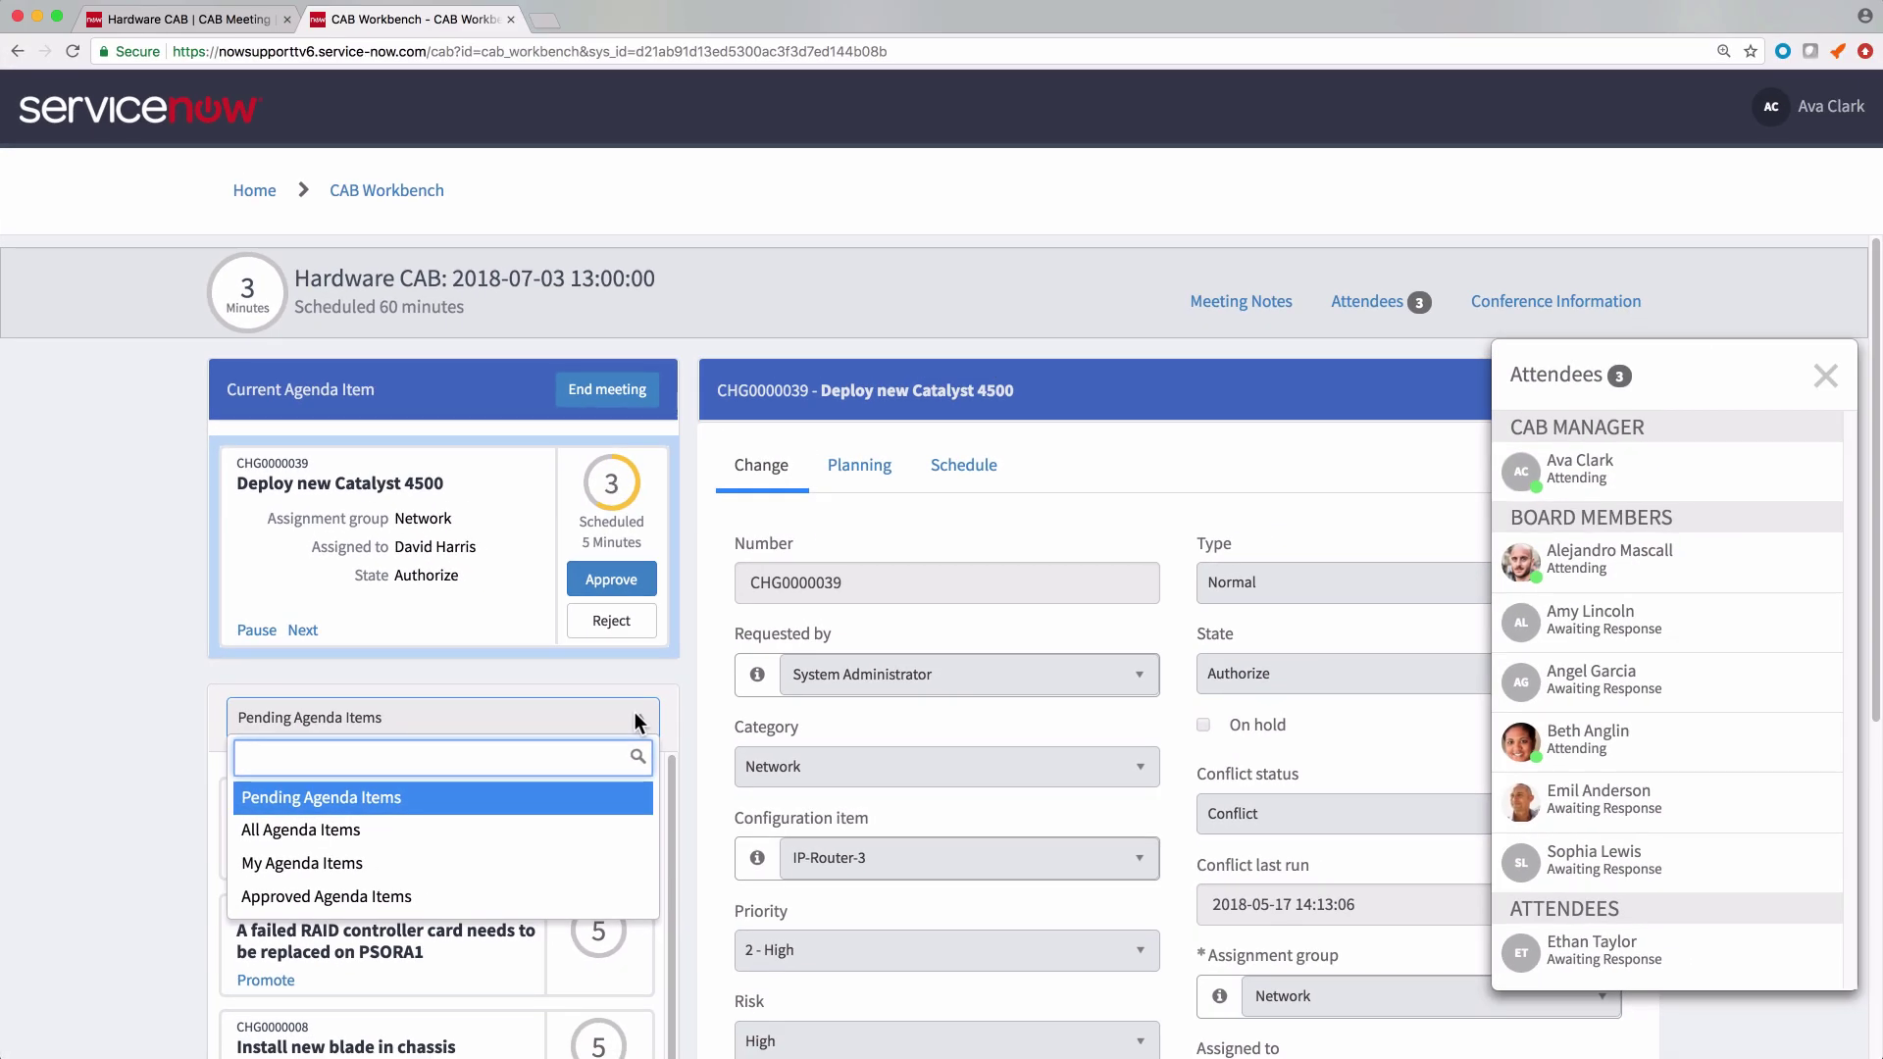
# Step: Keep the pending agenda items list shown and close the attendees panel
pyautogui.click(404, 802)
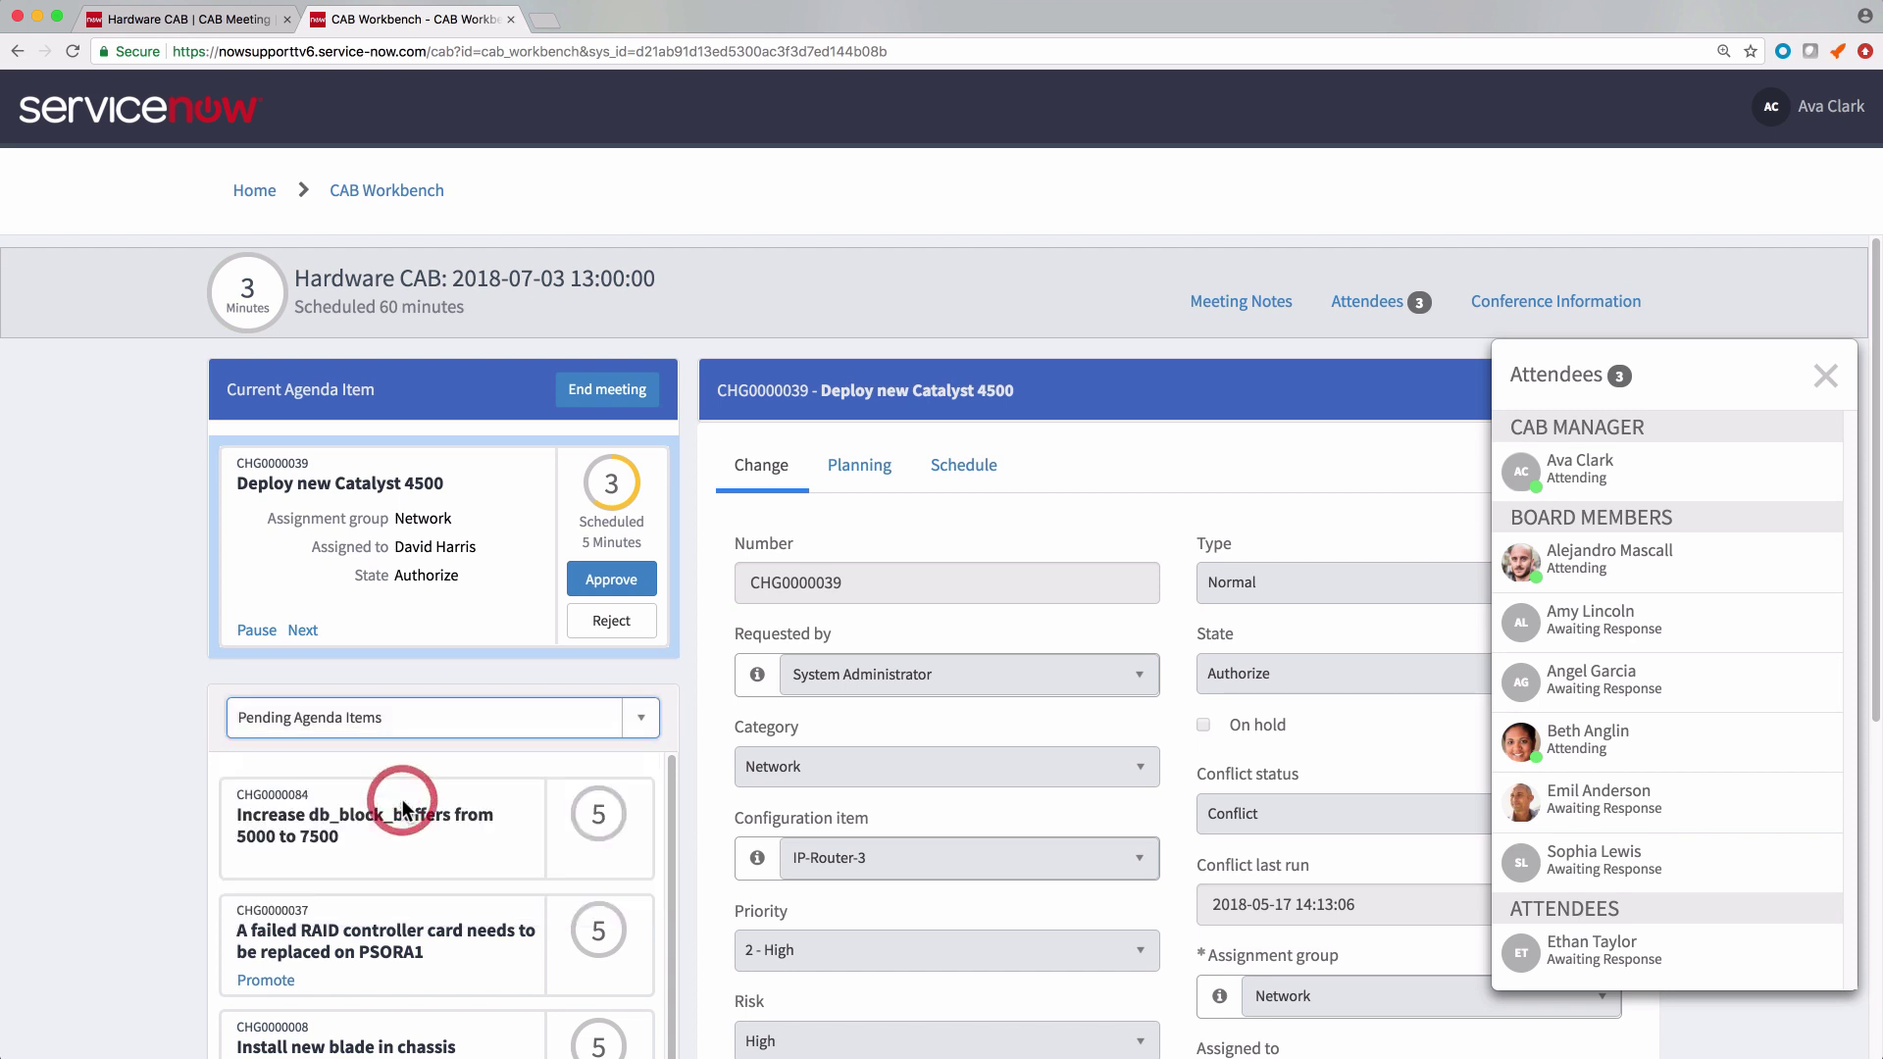
pyautogui.click(1820, 380)
pyautogui.scroll(-5, 1520, 488)
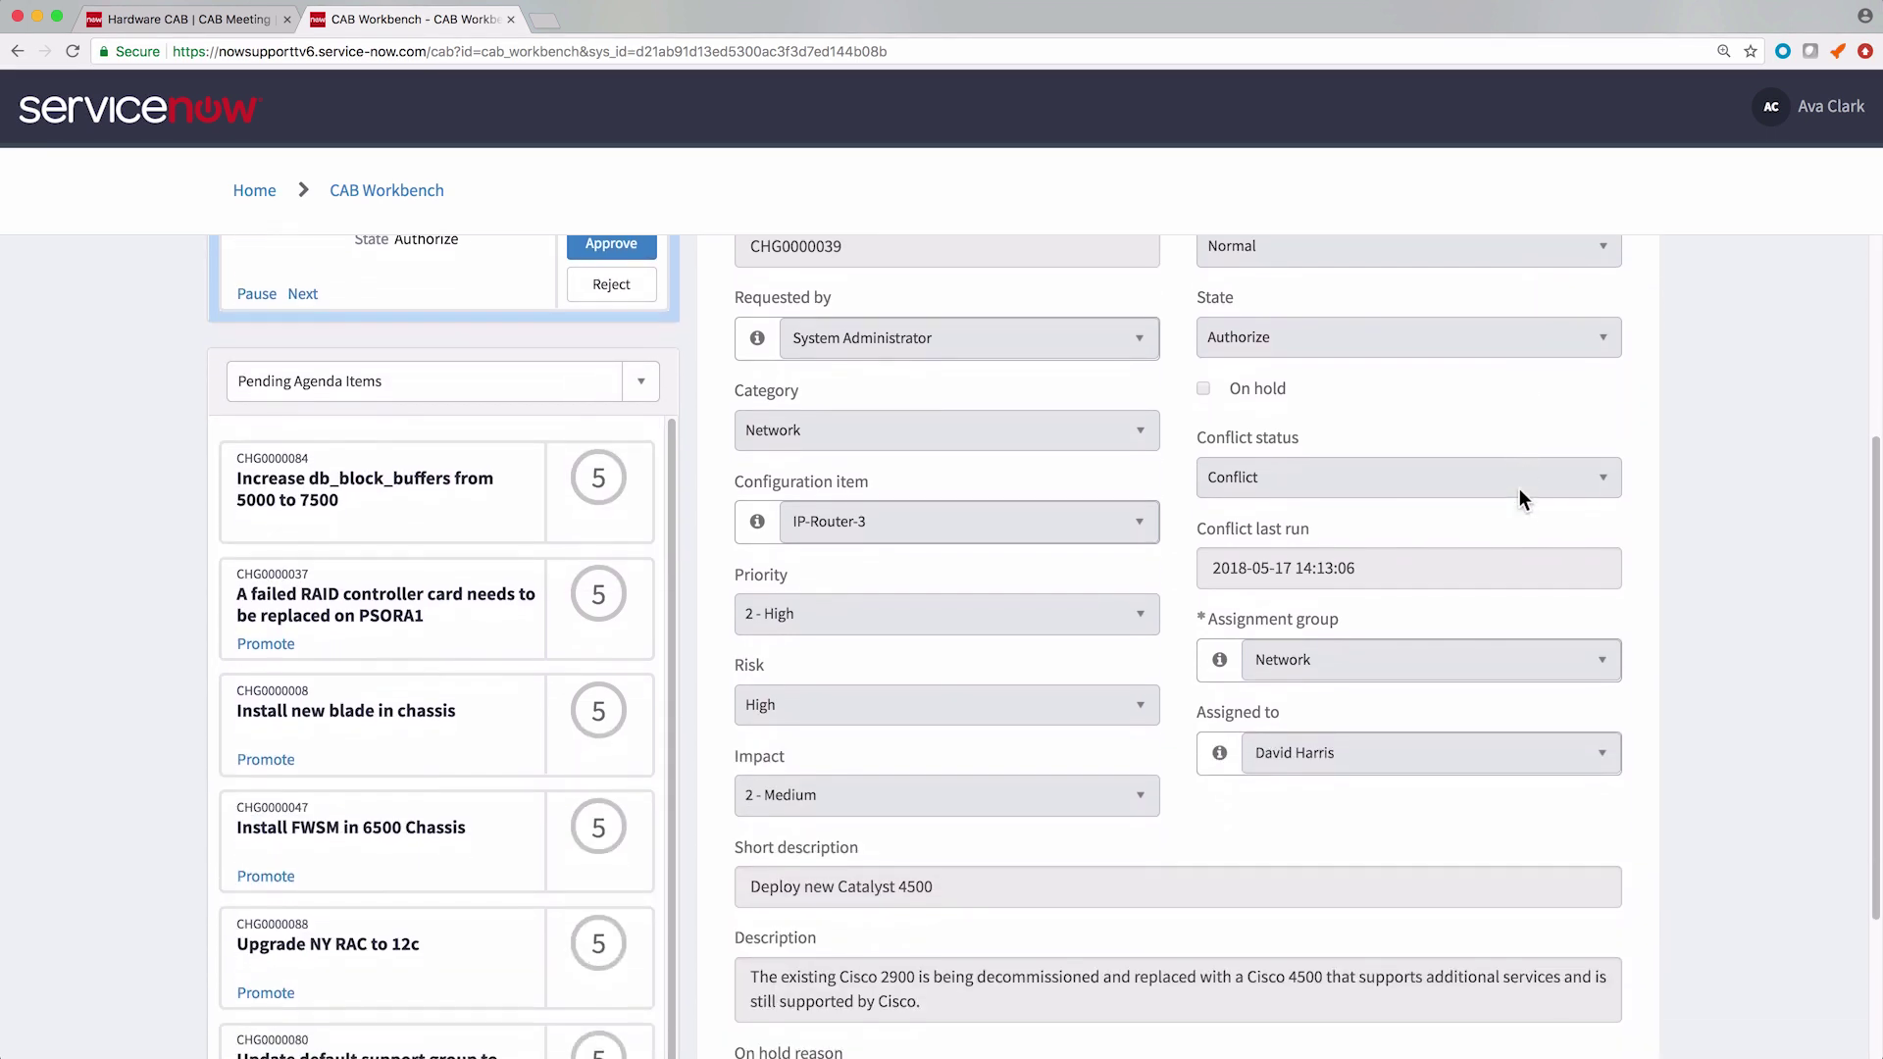
pyautogui.scroll(-2, 1520, 491)
pyautogui.scroll(8, 1521, 490)
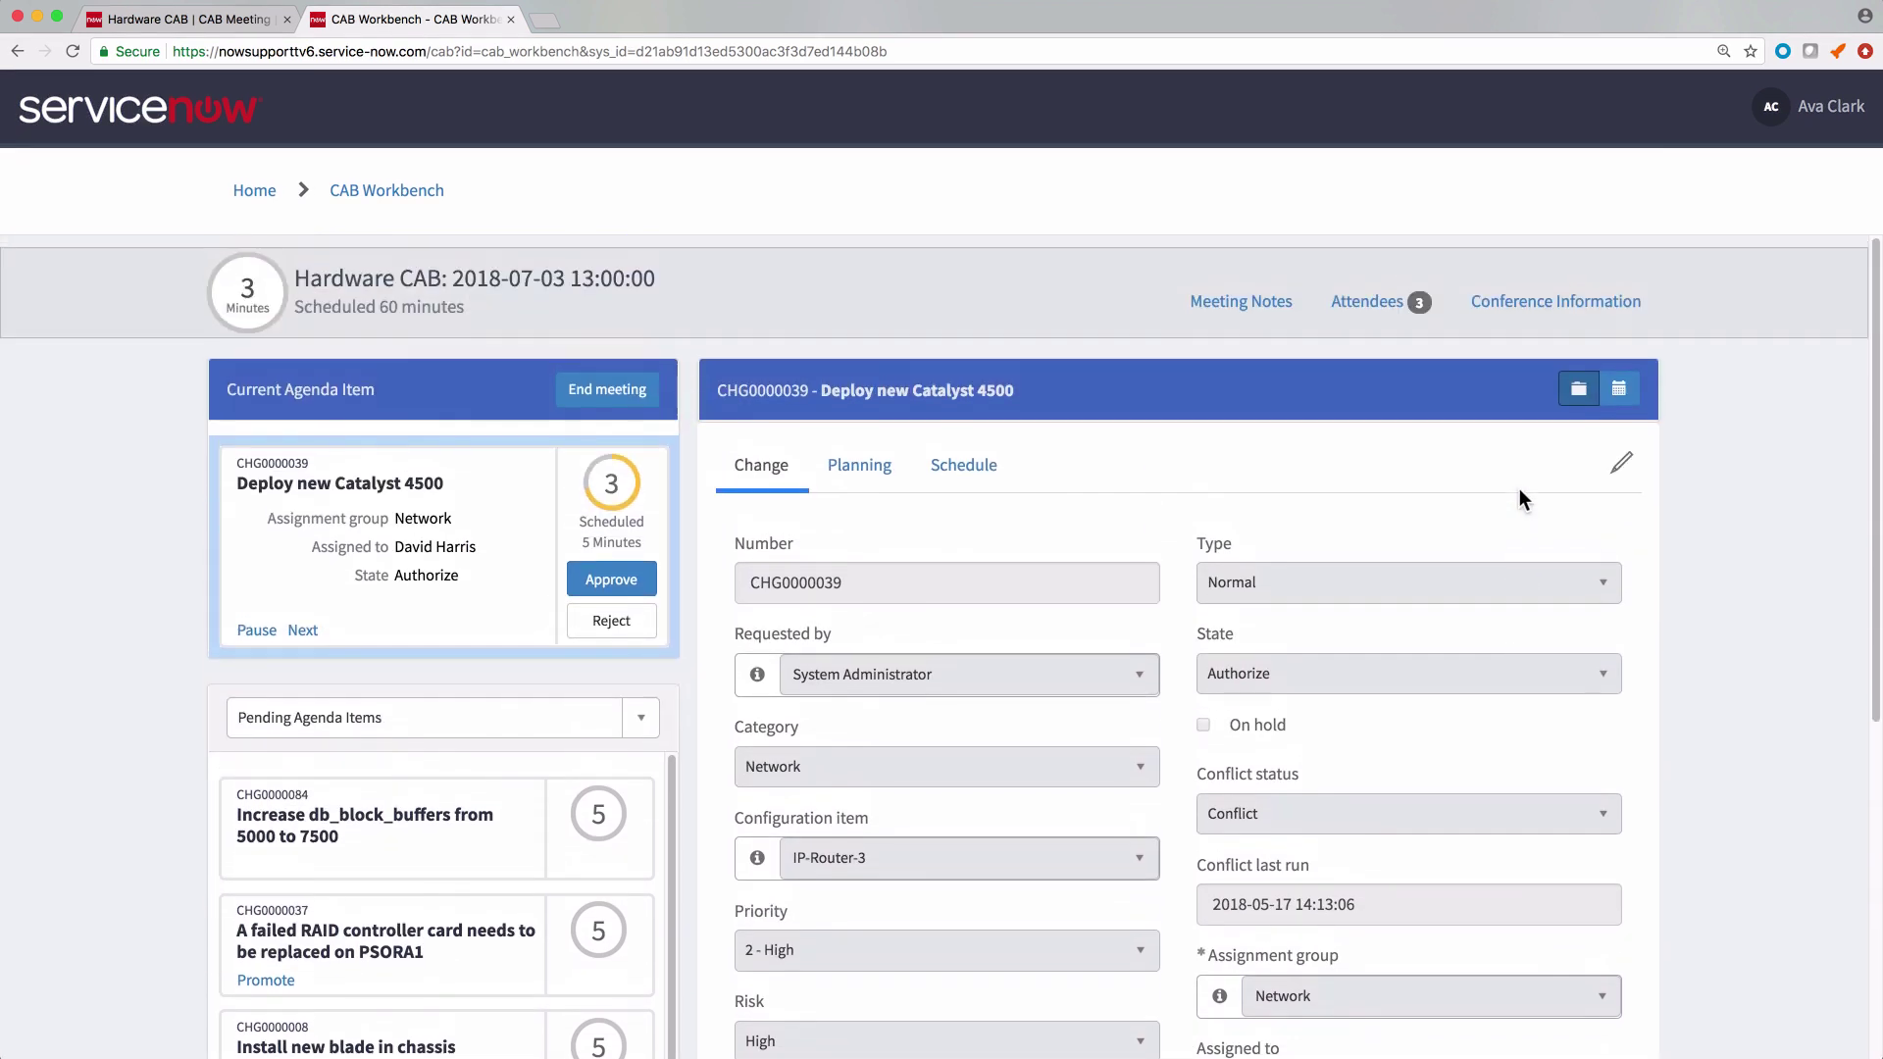
pyautogui.click(1618, 459)
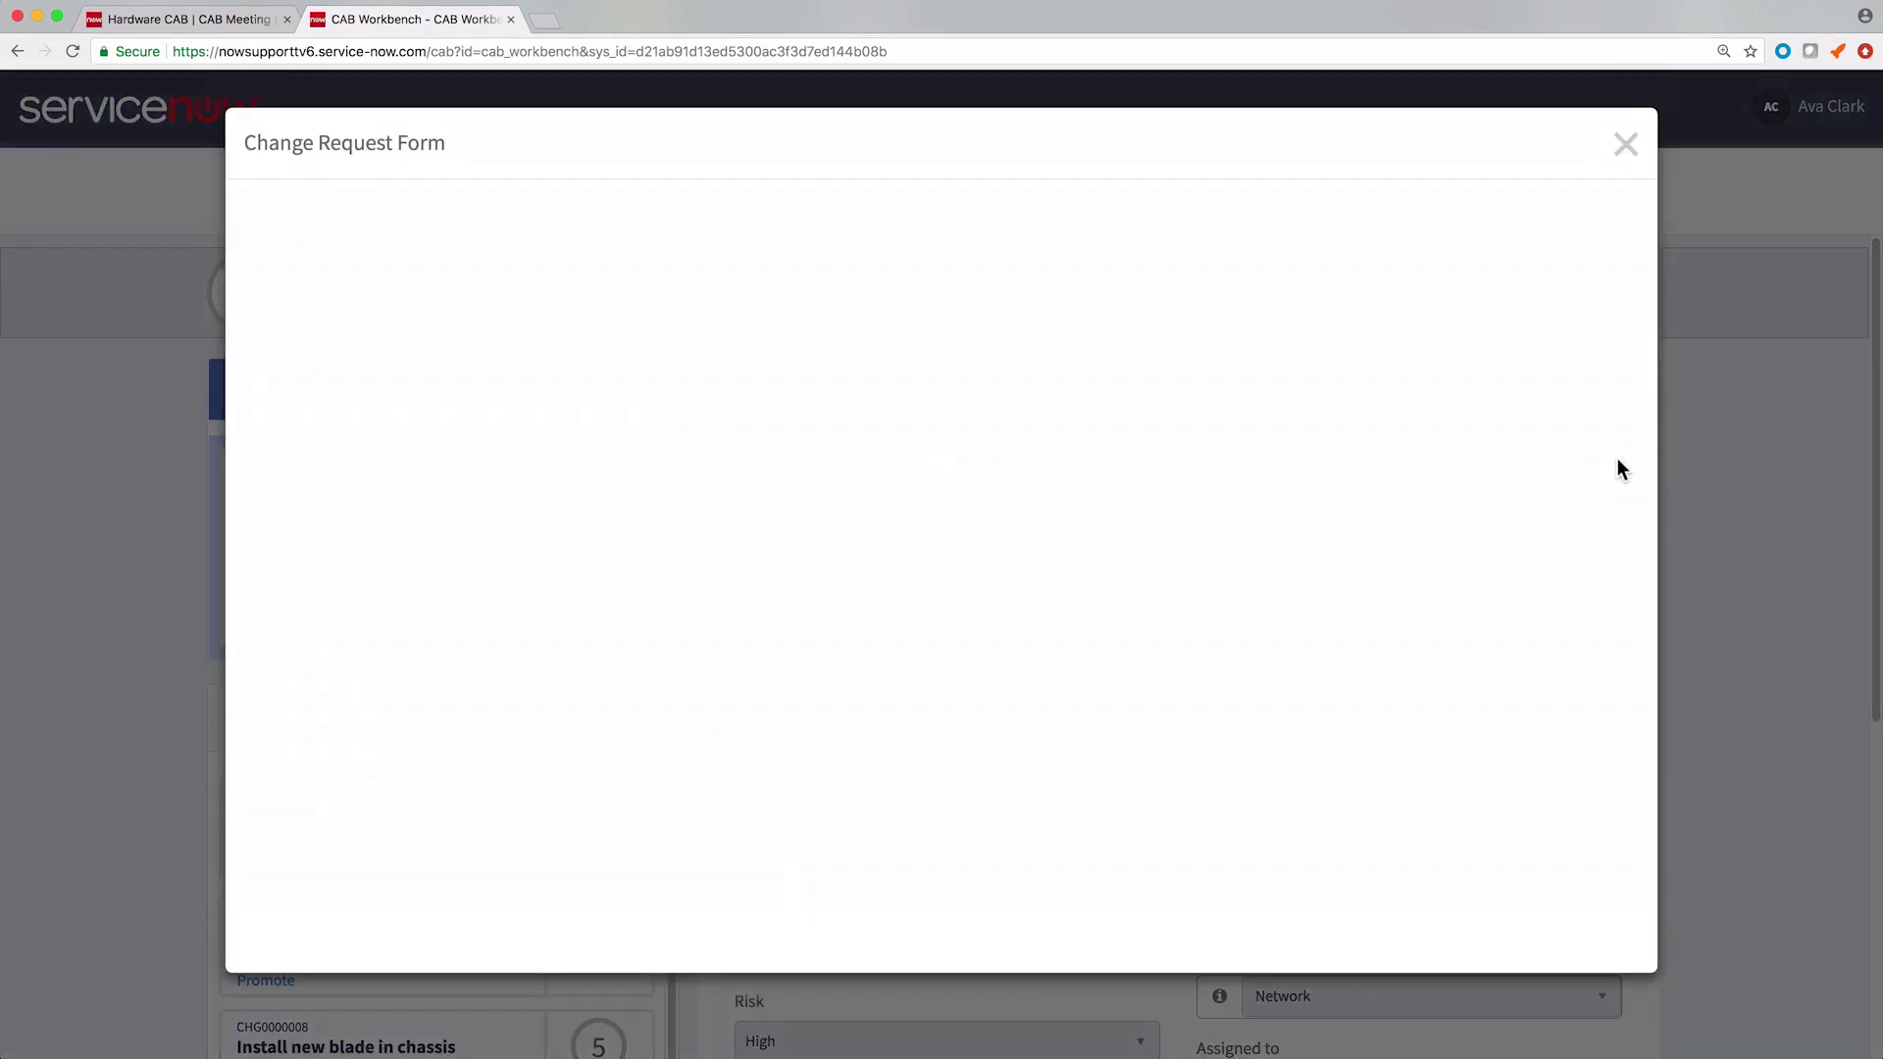
pyautogui.scroll(-4, 1610, 469)
pyautogui.scroll(-10, 1611, 461)
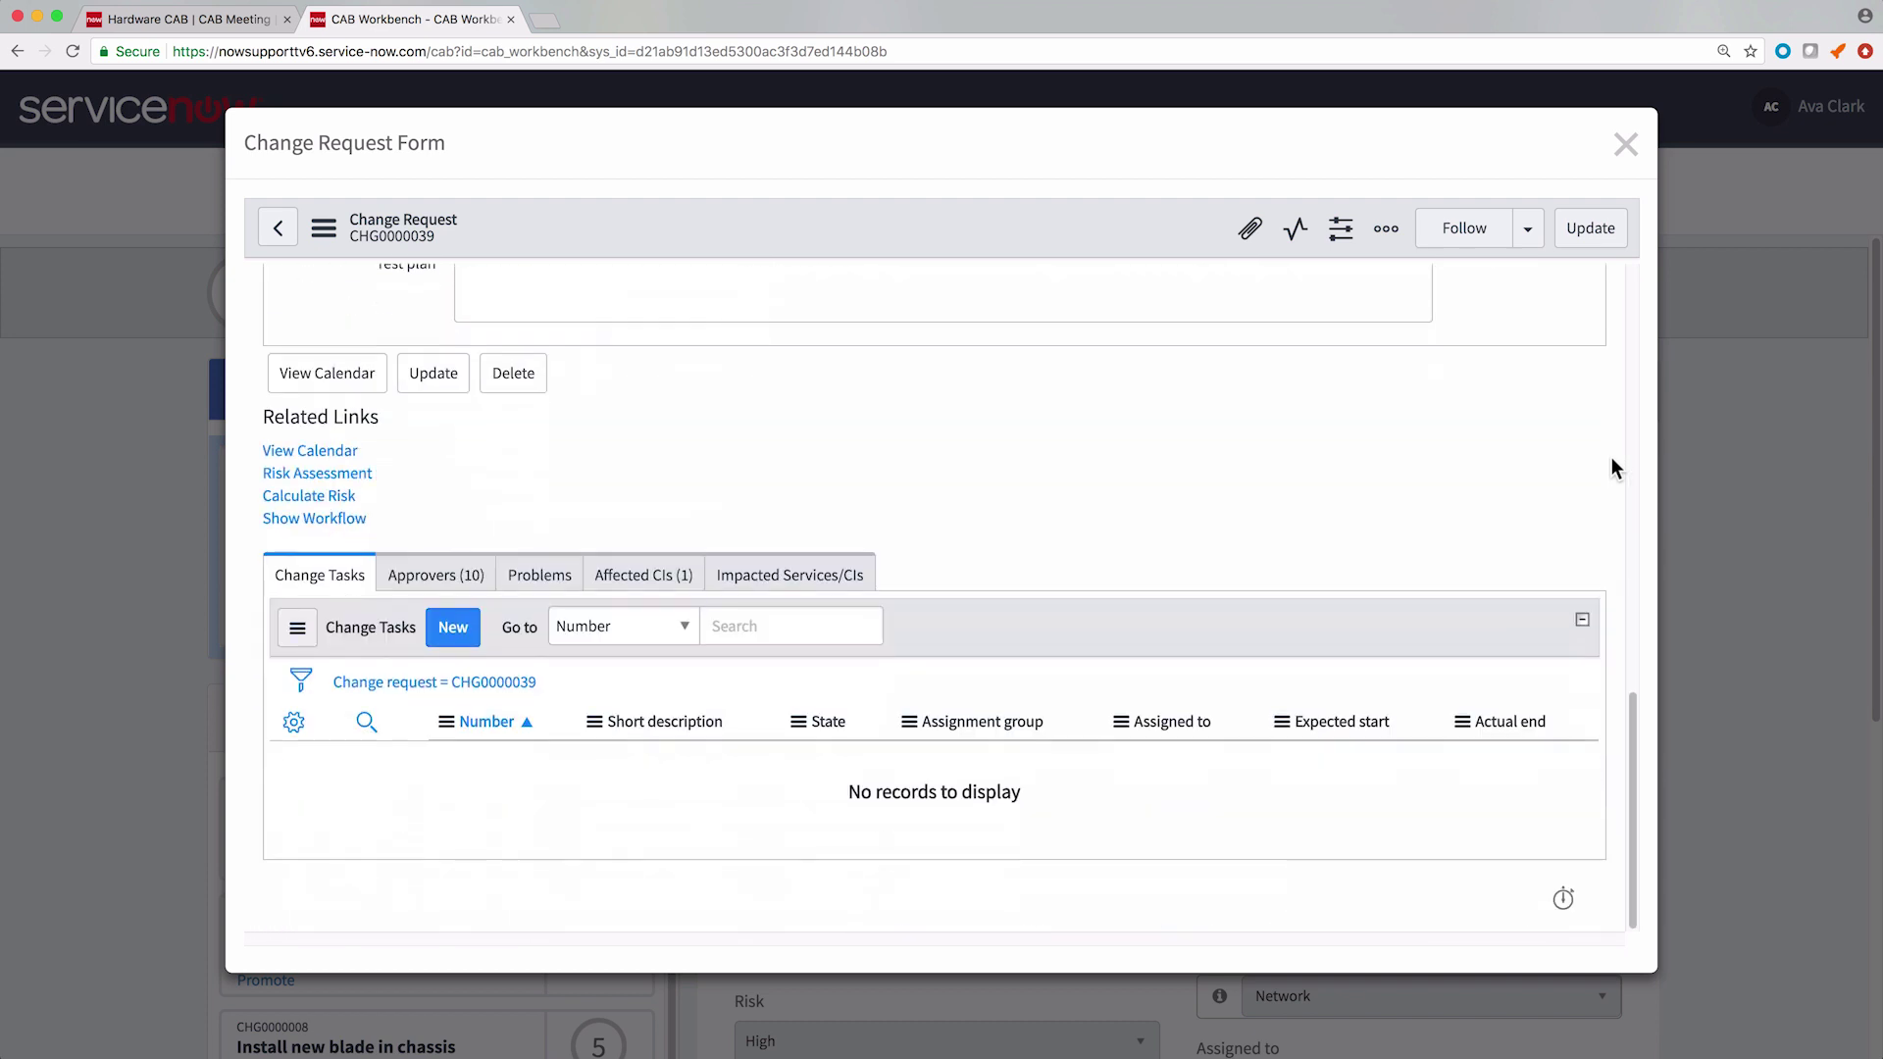
pyautogui.scroll(8, 1611, 461)
pyautogui.scroll(5, 1611, 457)
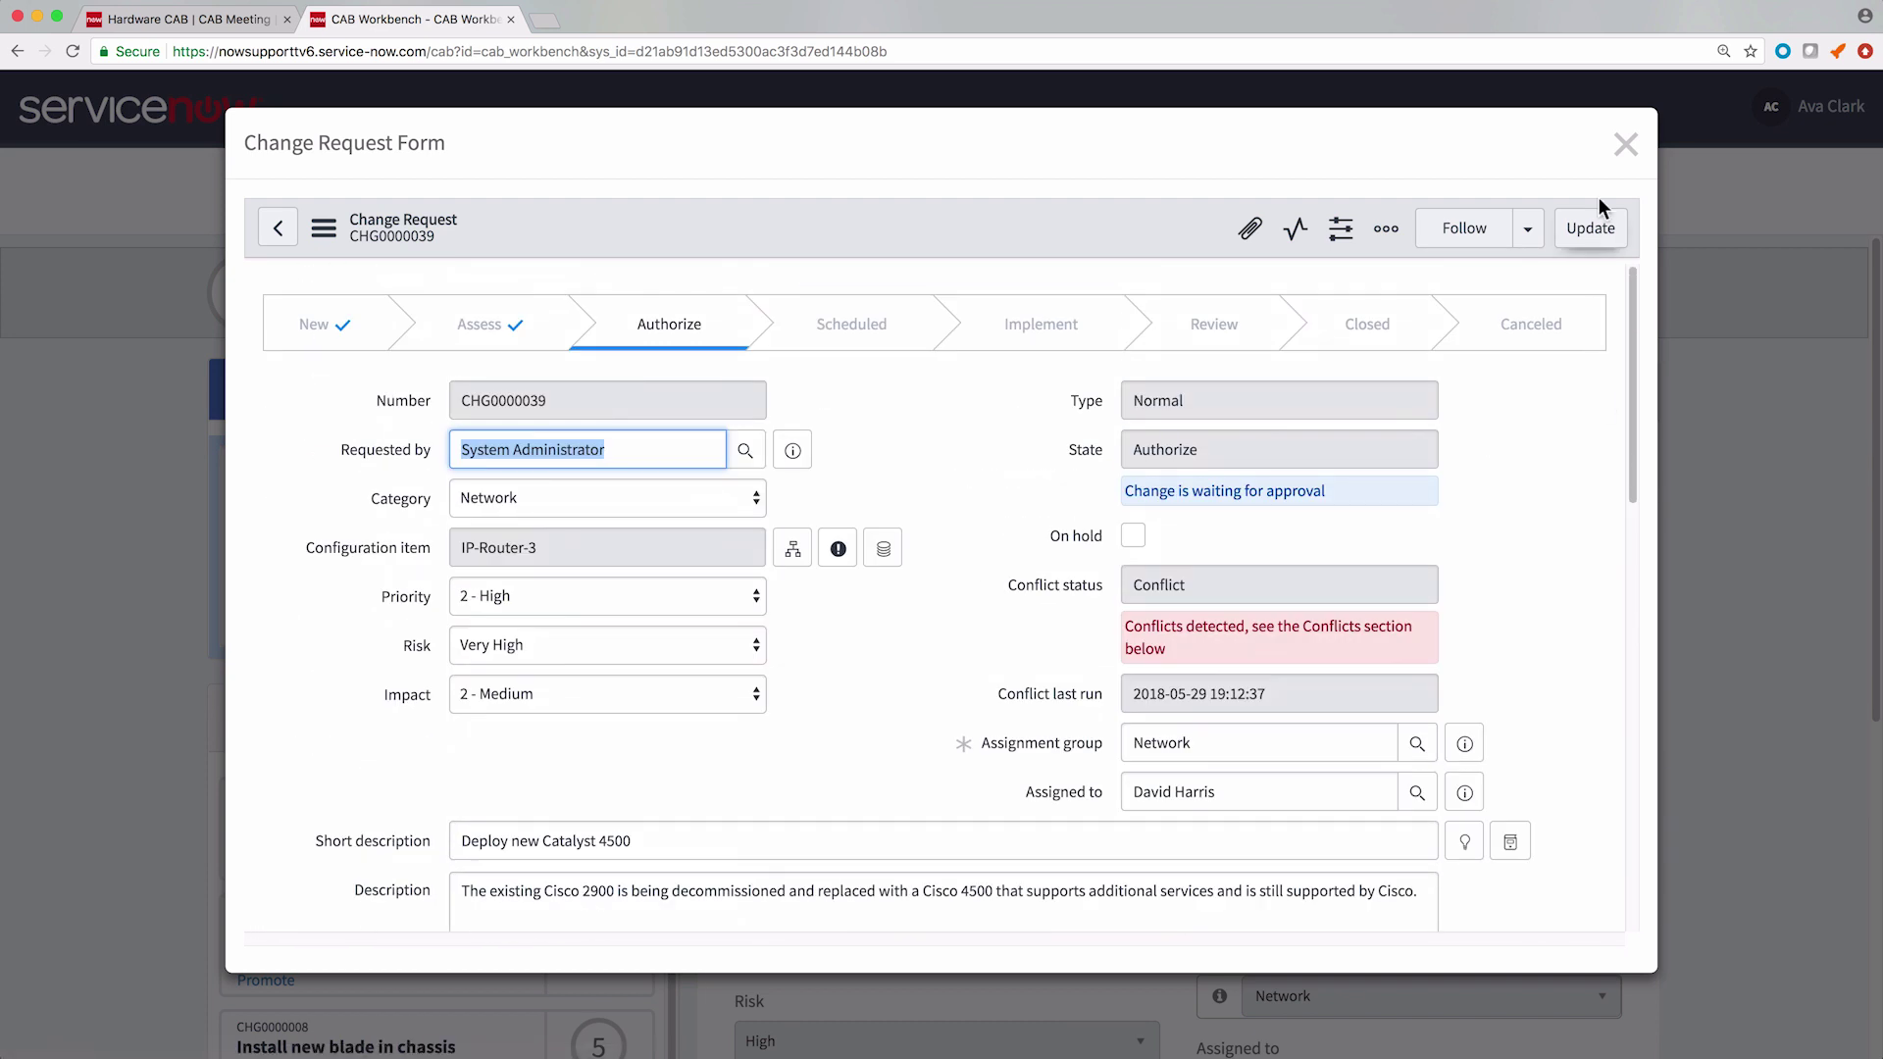
pyautogui.click(1626, 145)
pyautogui.click(859, 468)
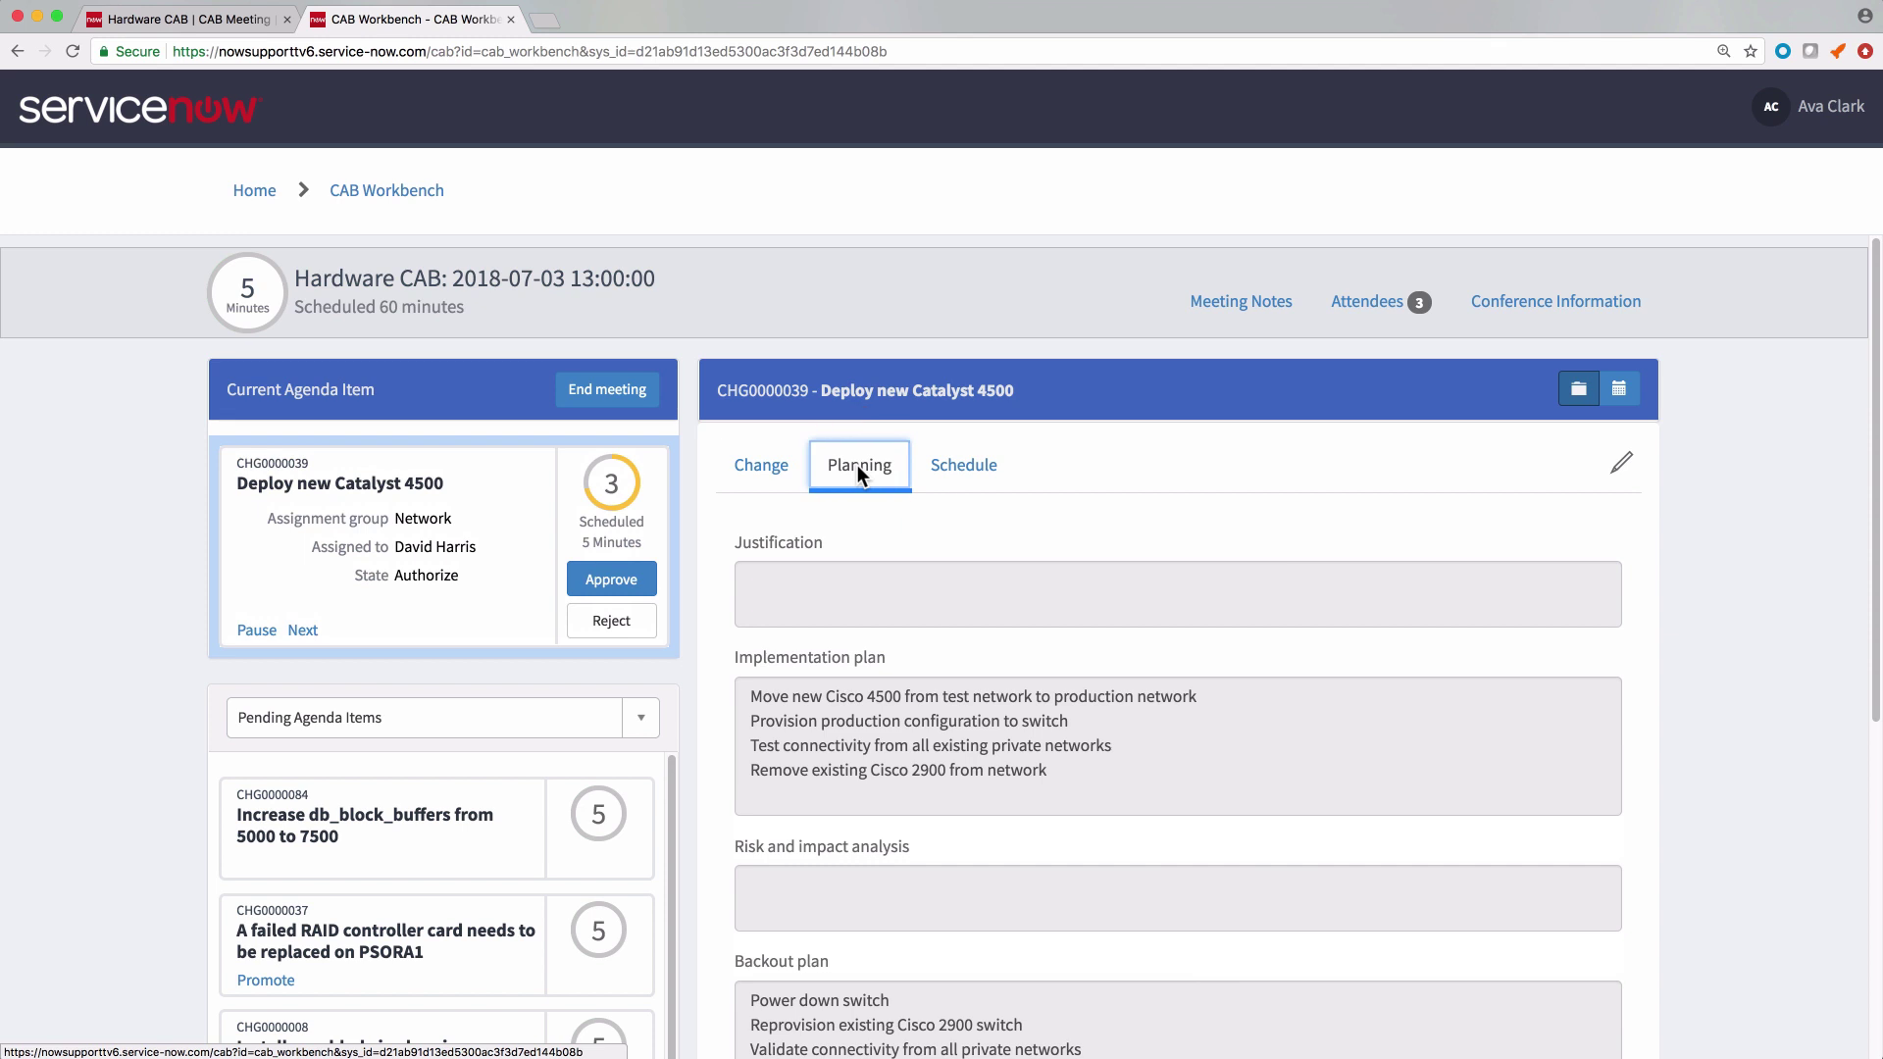
pyautogui.click(971, 464)
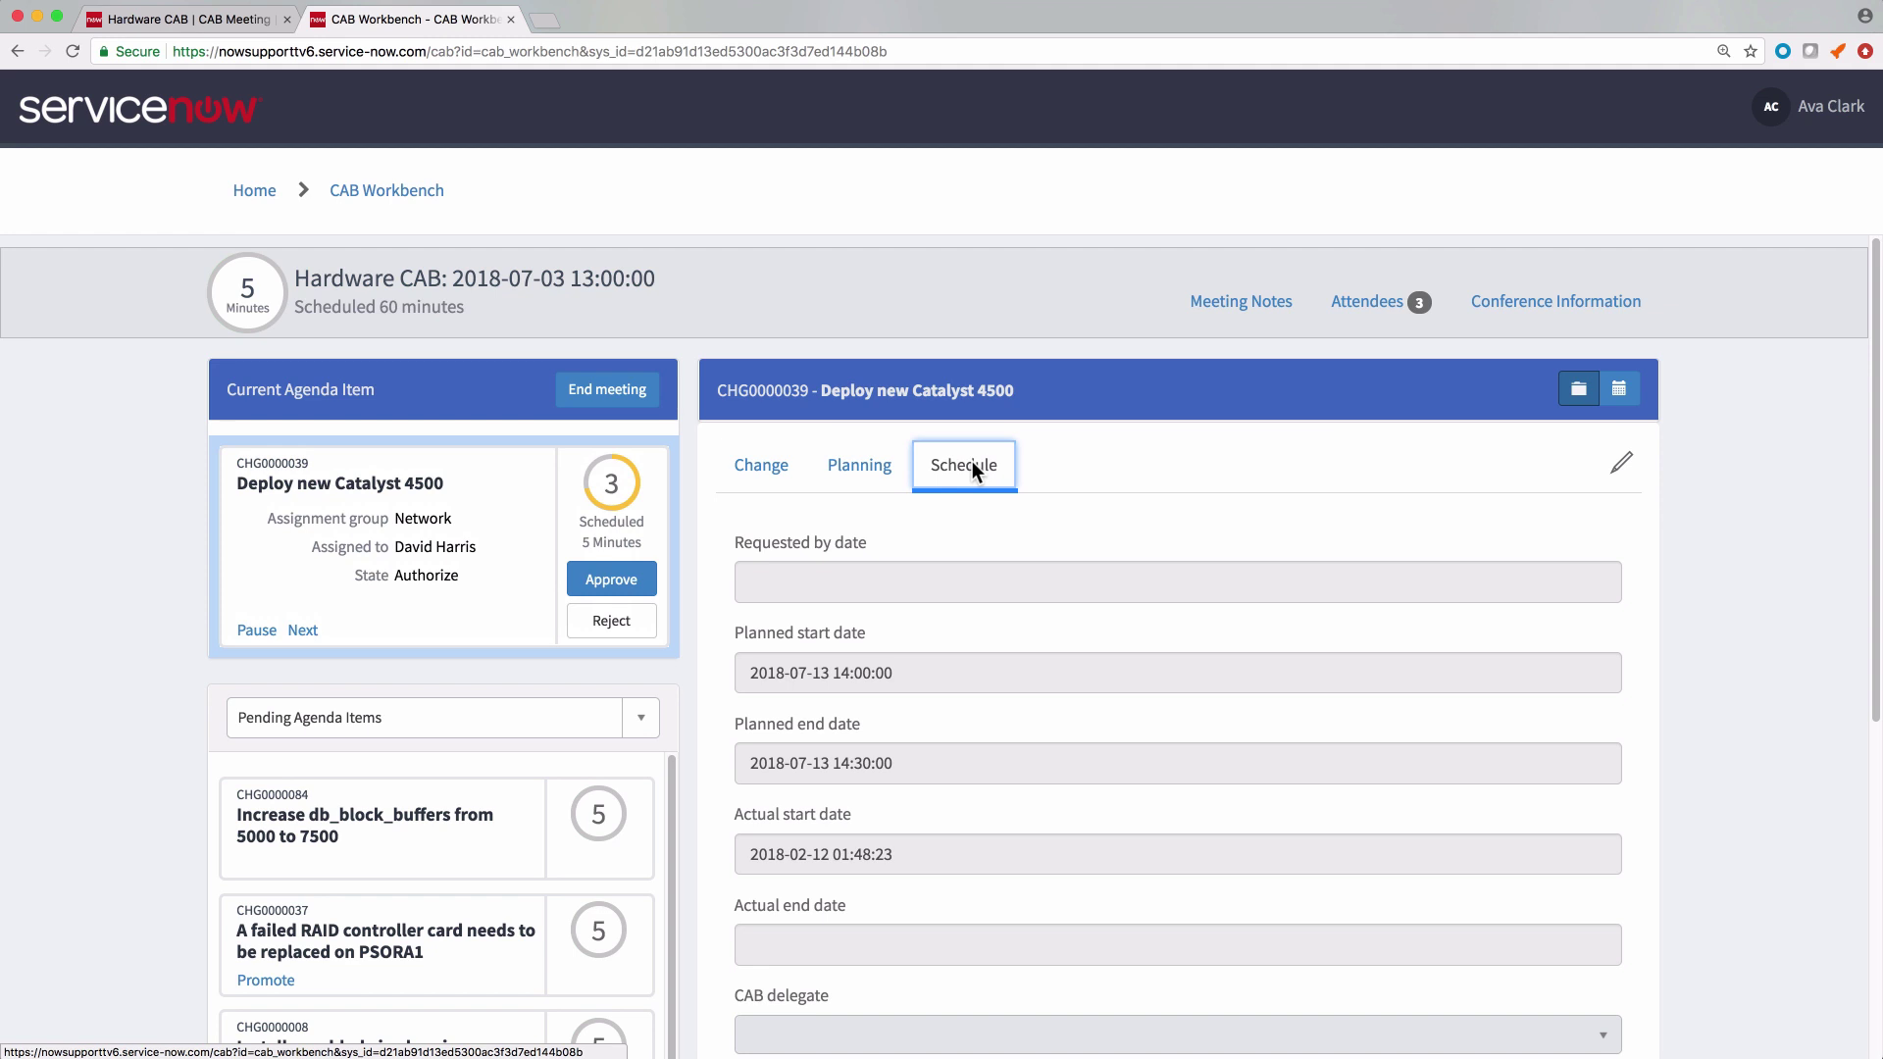
# Step: Show CHG0000039 on the schedule calendar, browsing to 16 July and back to 13 July
pyautogui.click(1619, 392)
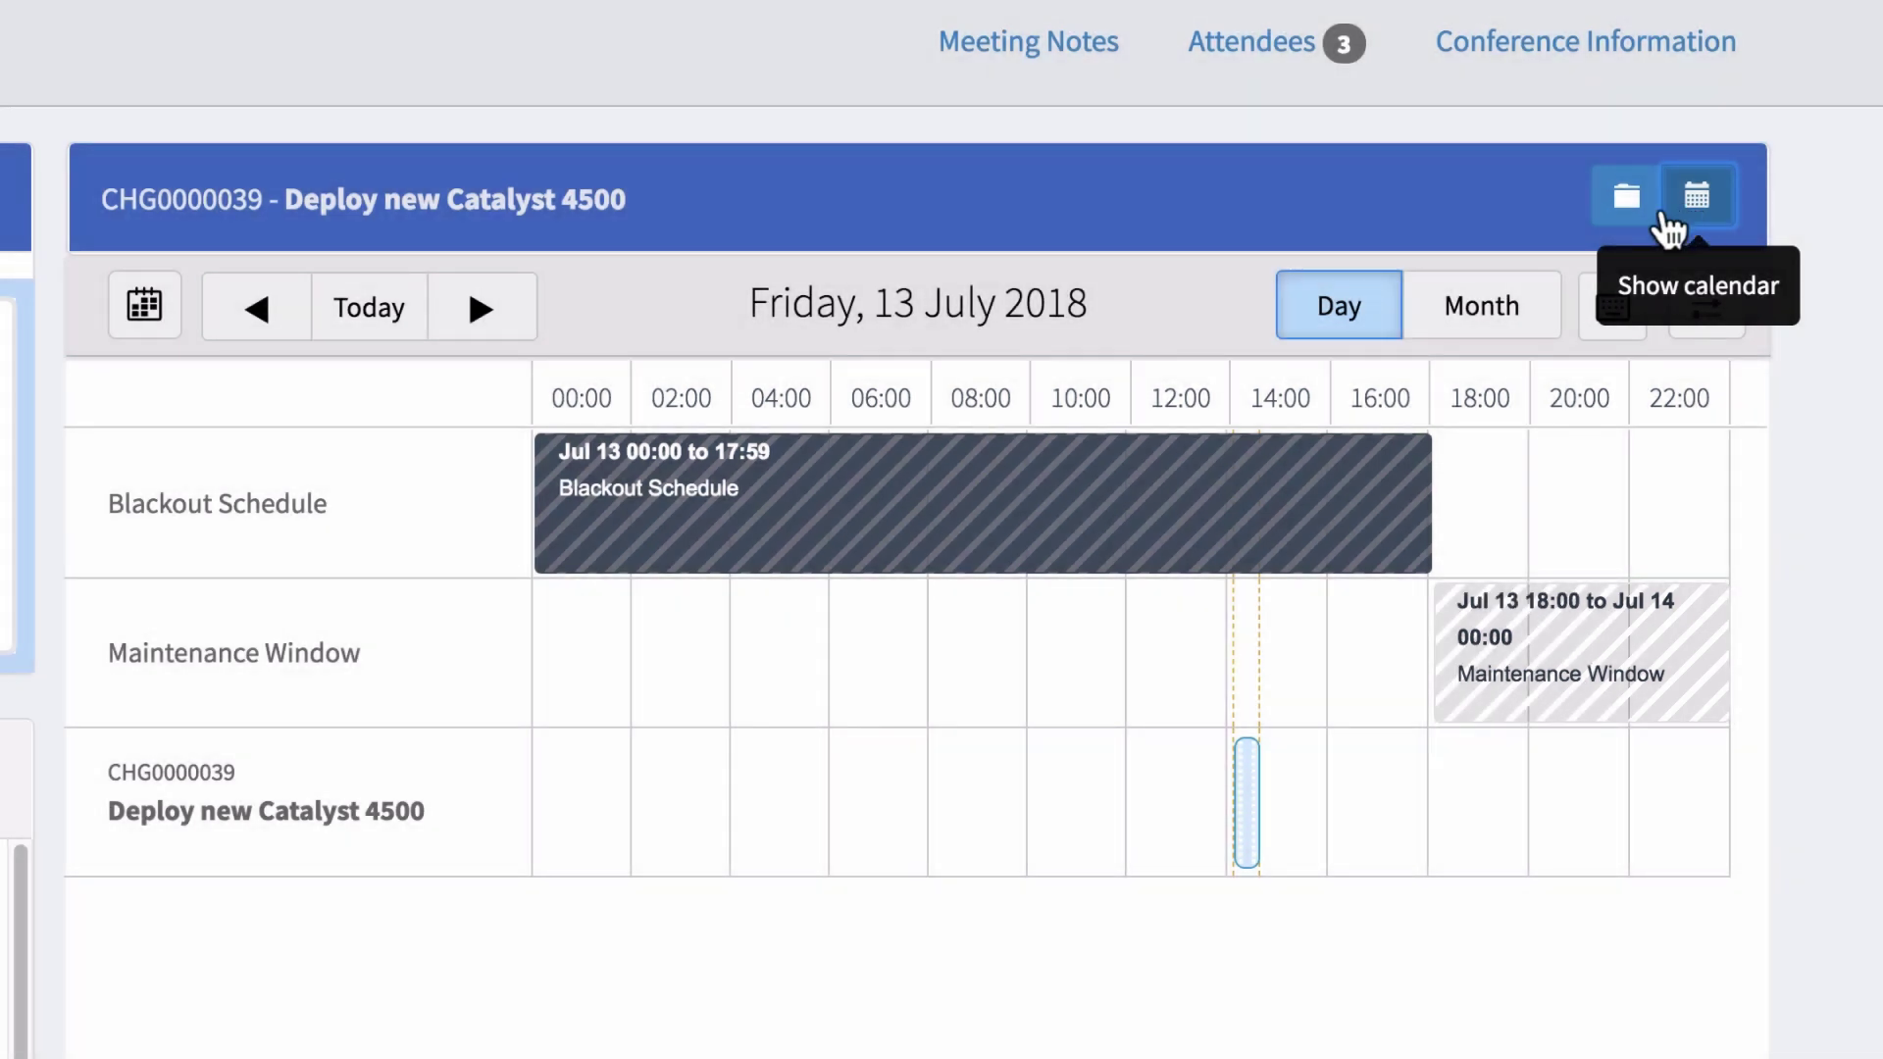
pyautogui.click(486, 316)
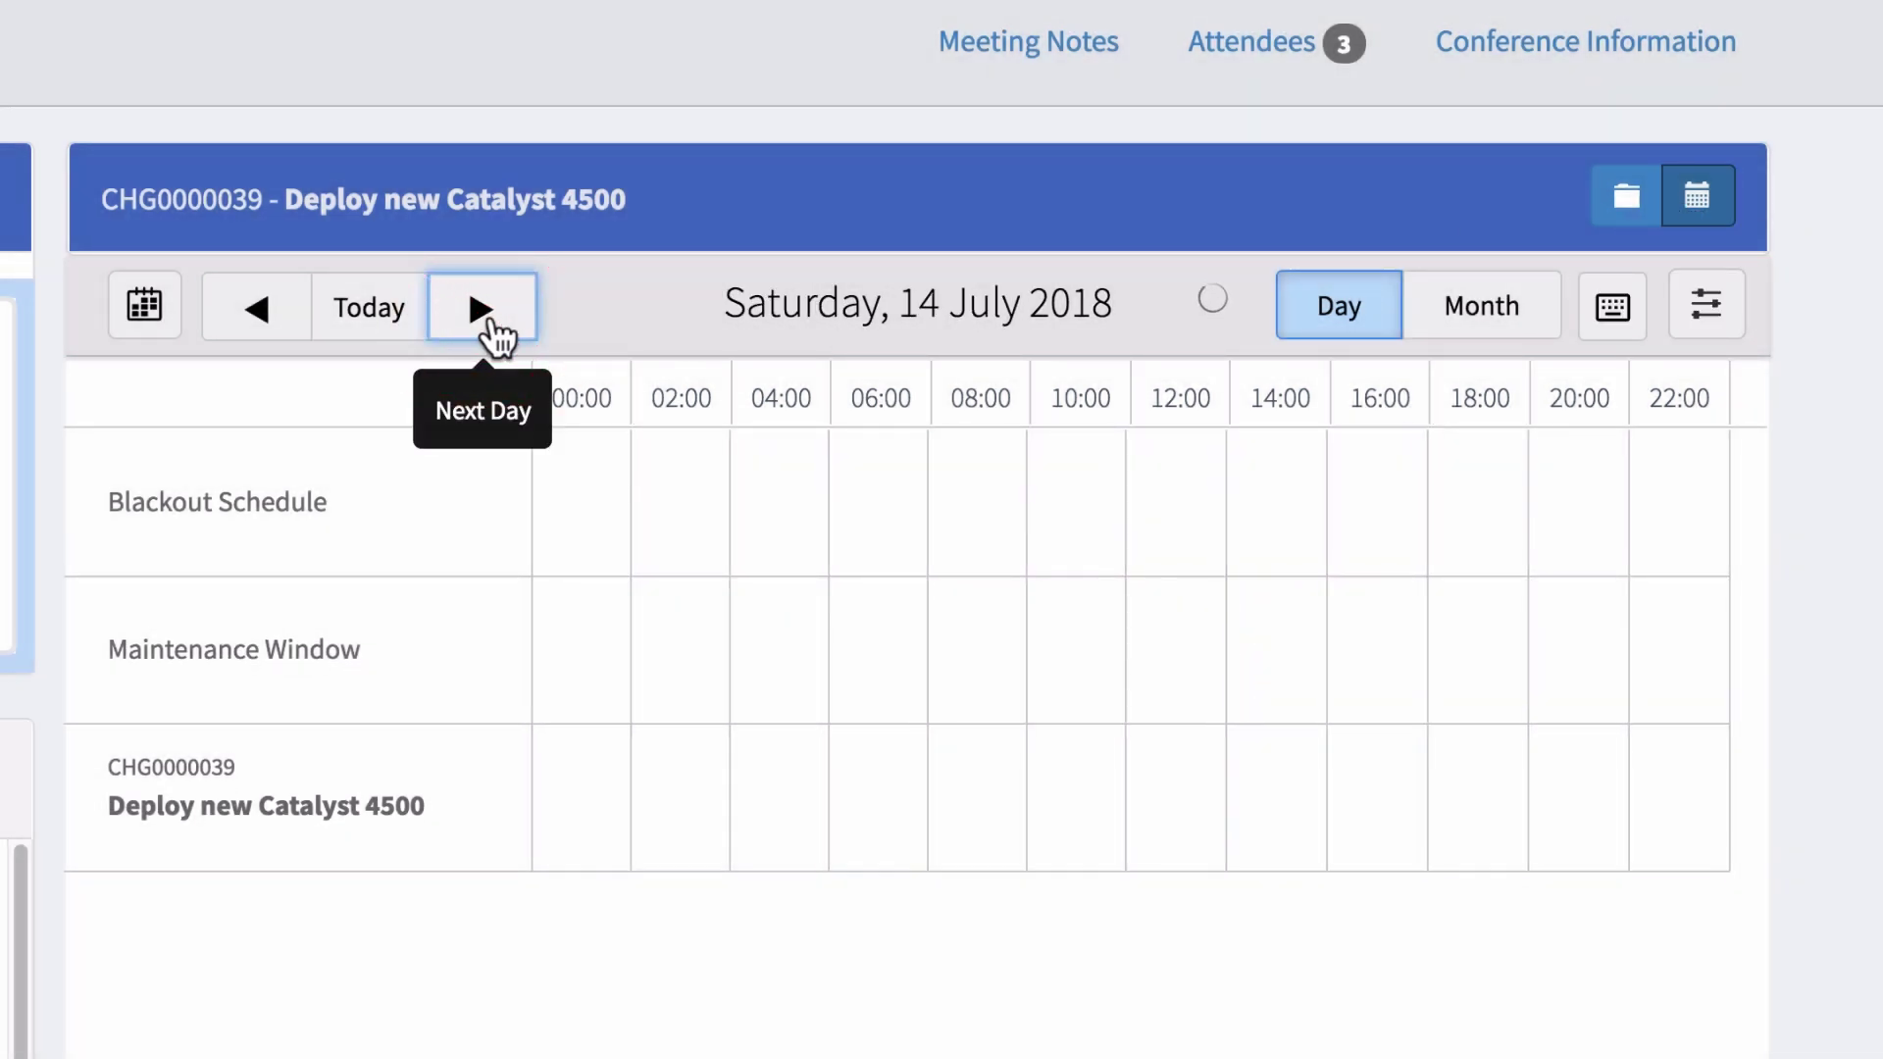
pyautogui.click(487, 315)
pyautogui.click(487, 316)
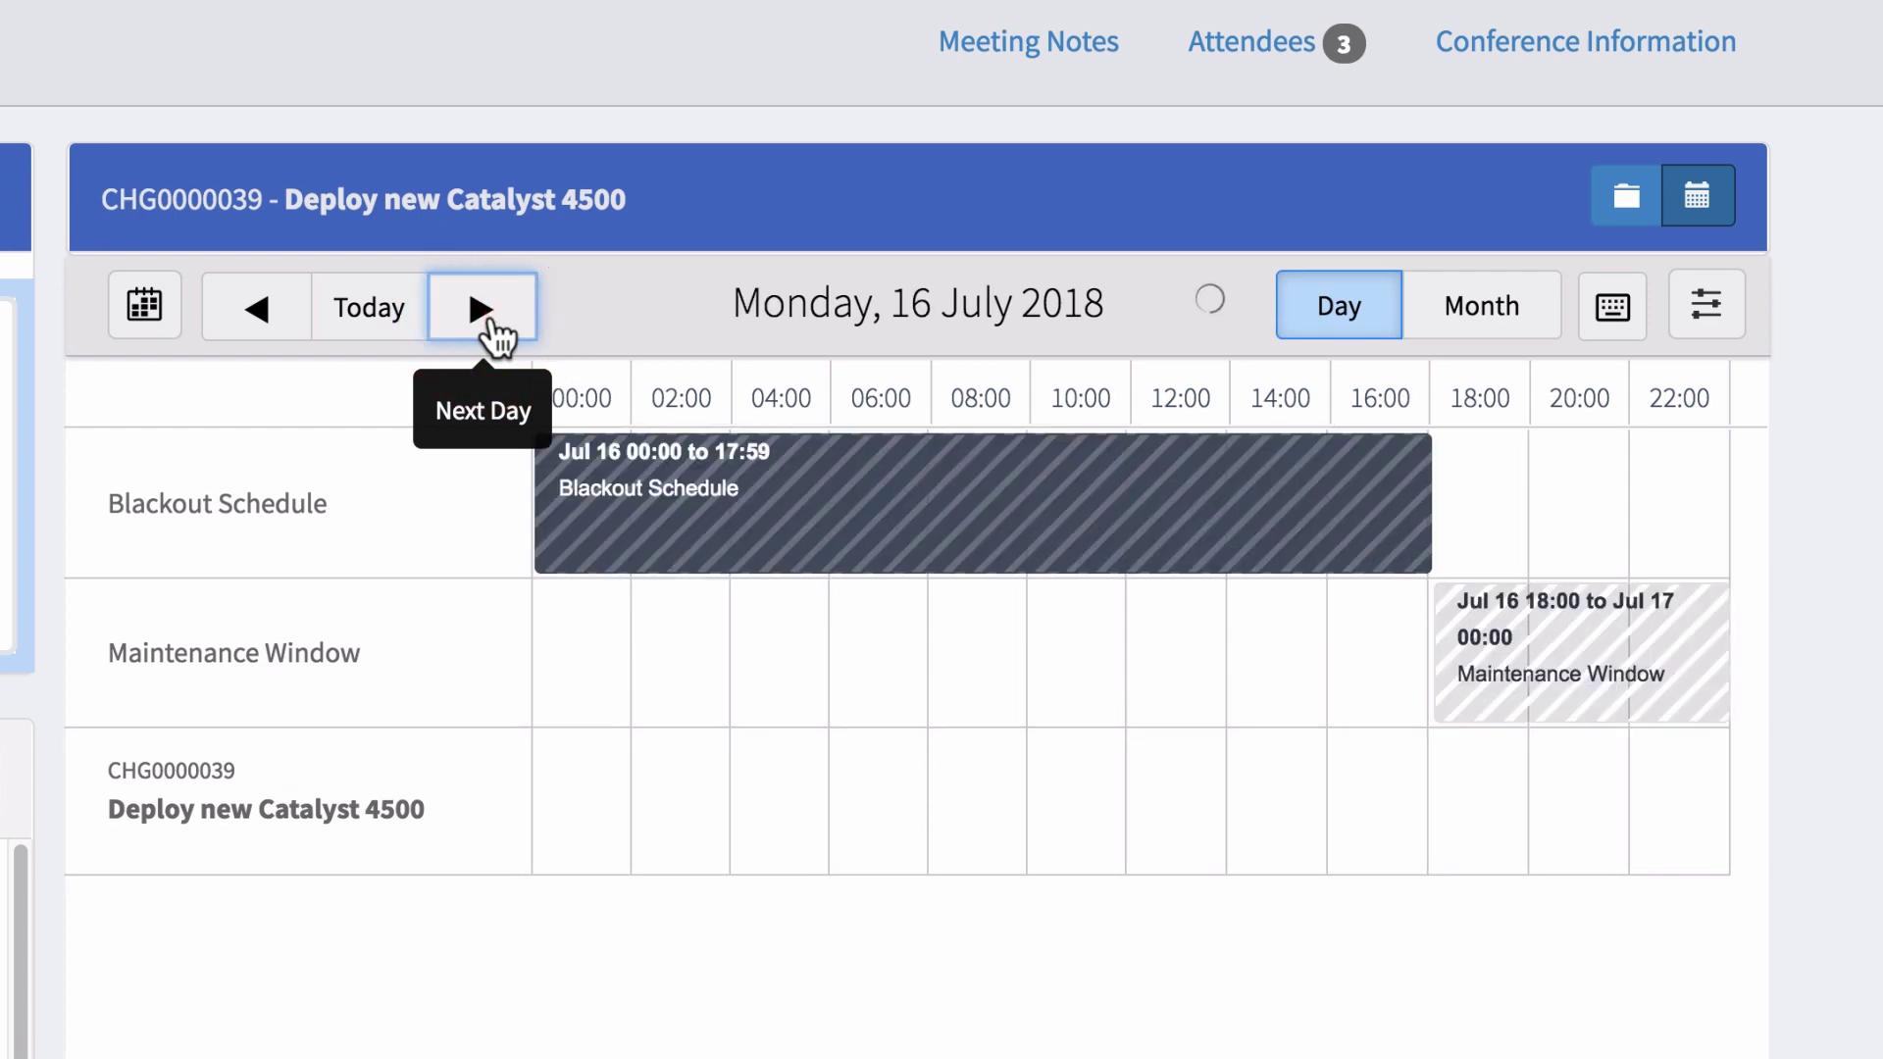
pyautogui.click(281, 320)
pyautogui.click(283, 322)
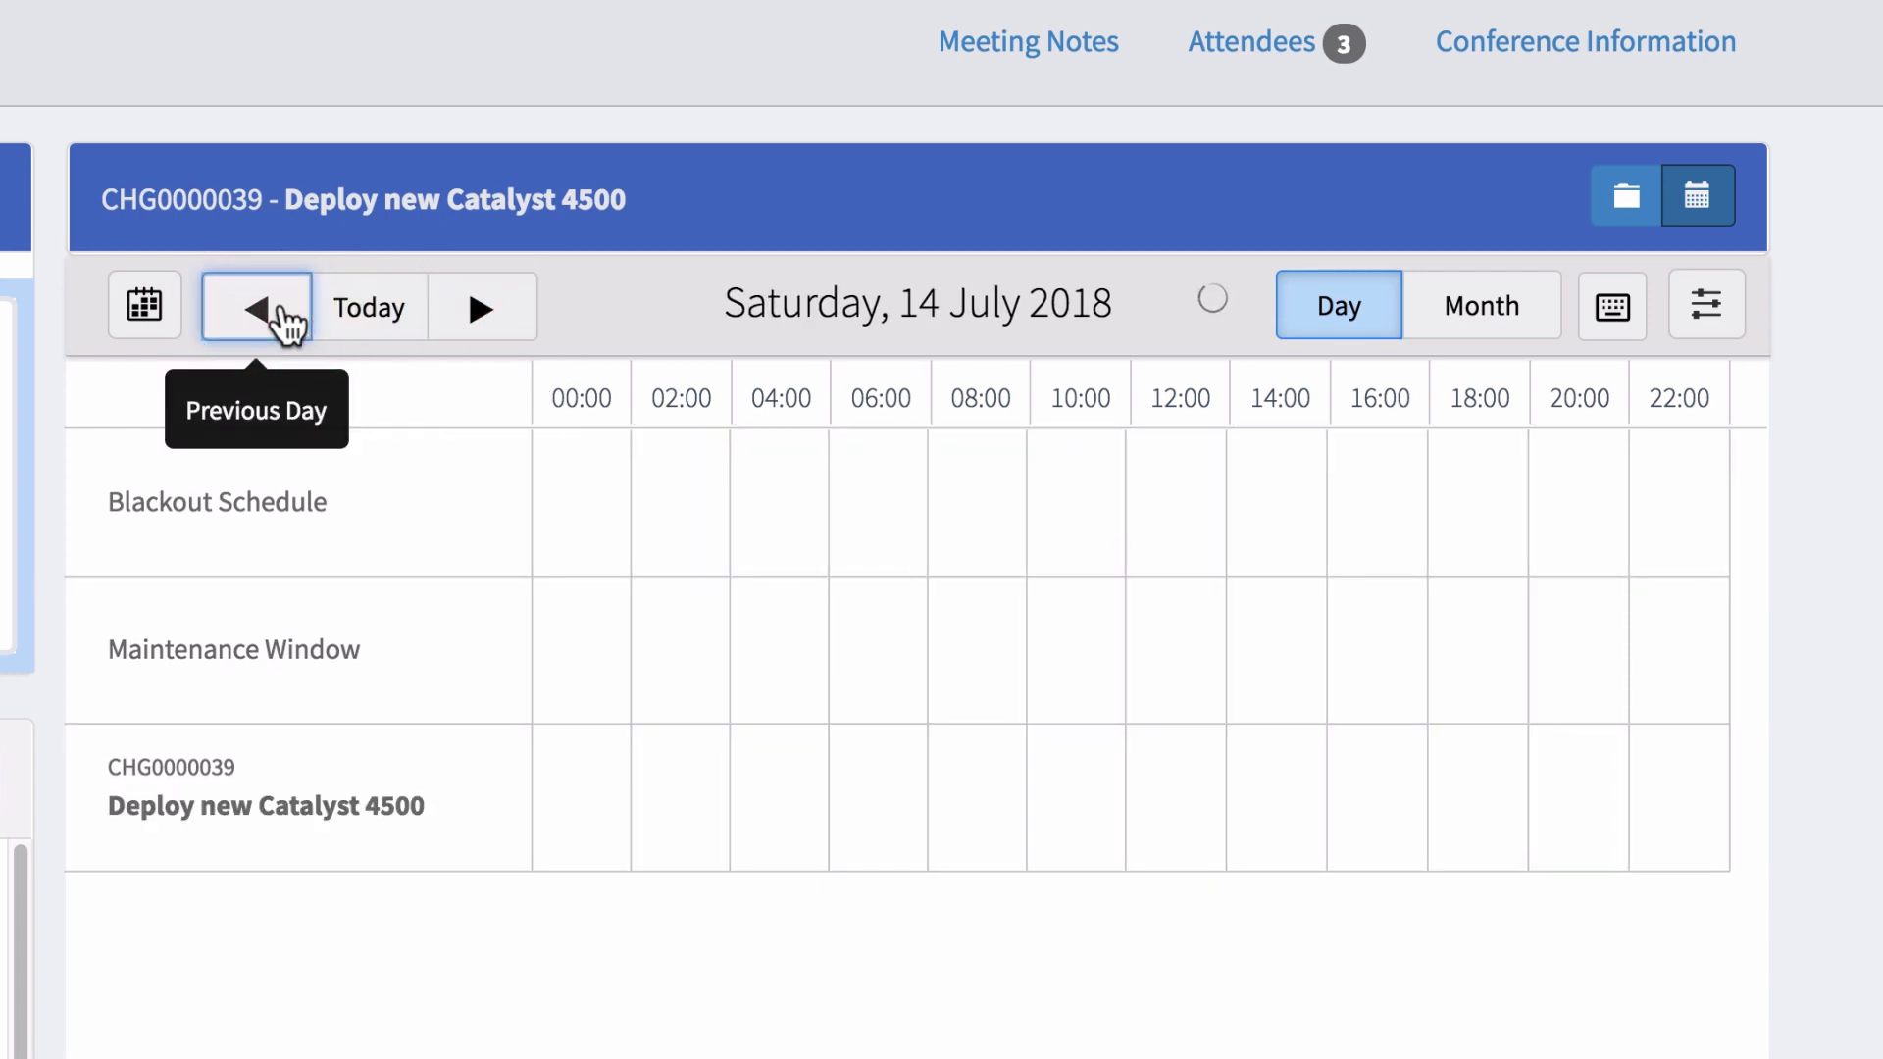
pyautogui.click(285, 321)
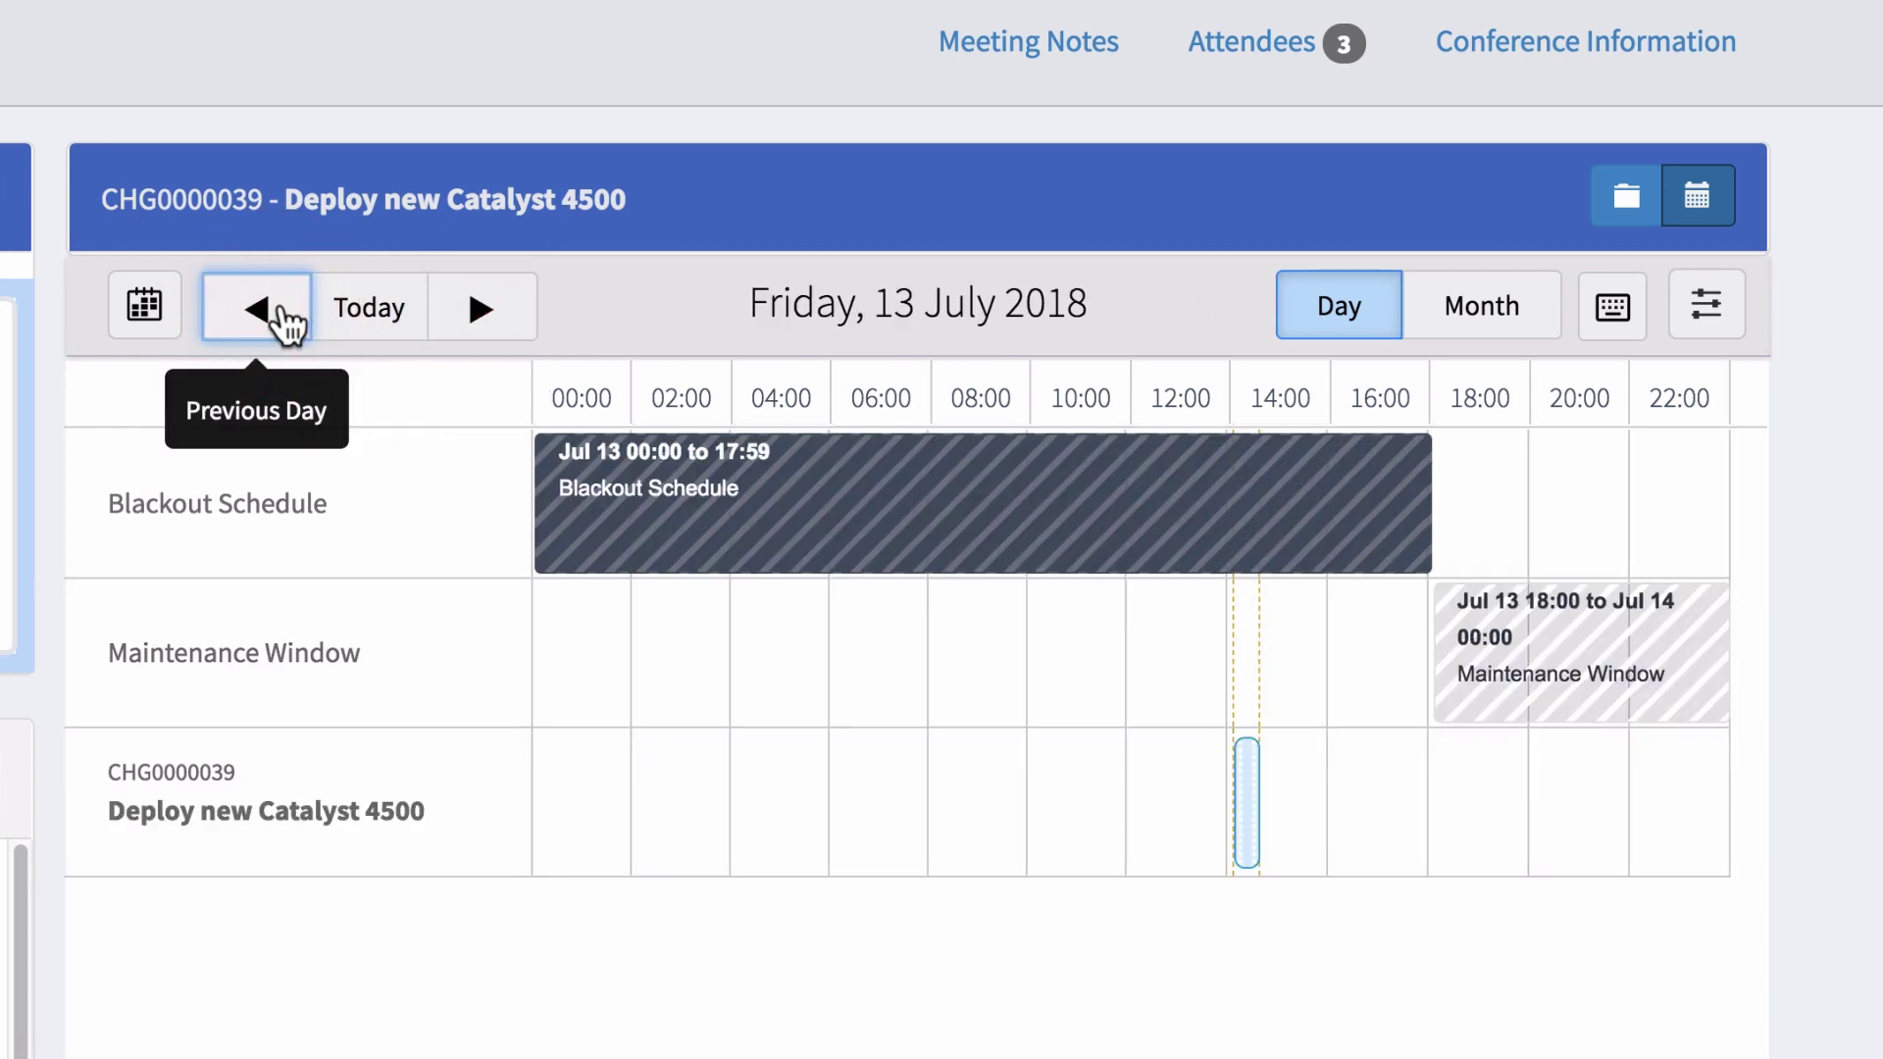
# Step: Move CHG0000039 to 19:55–20:25 on 13 July, inside the maintenance window, and save
pyautogui.click(1251, 810)
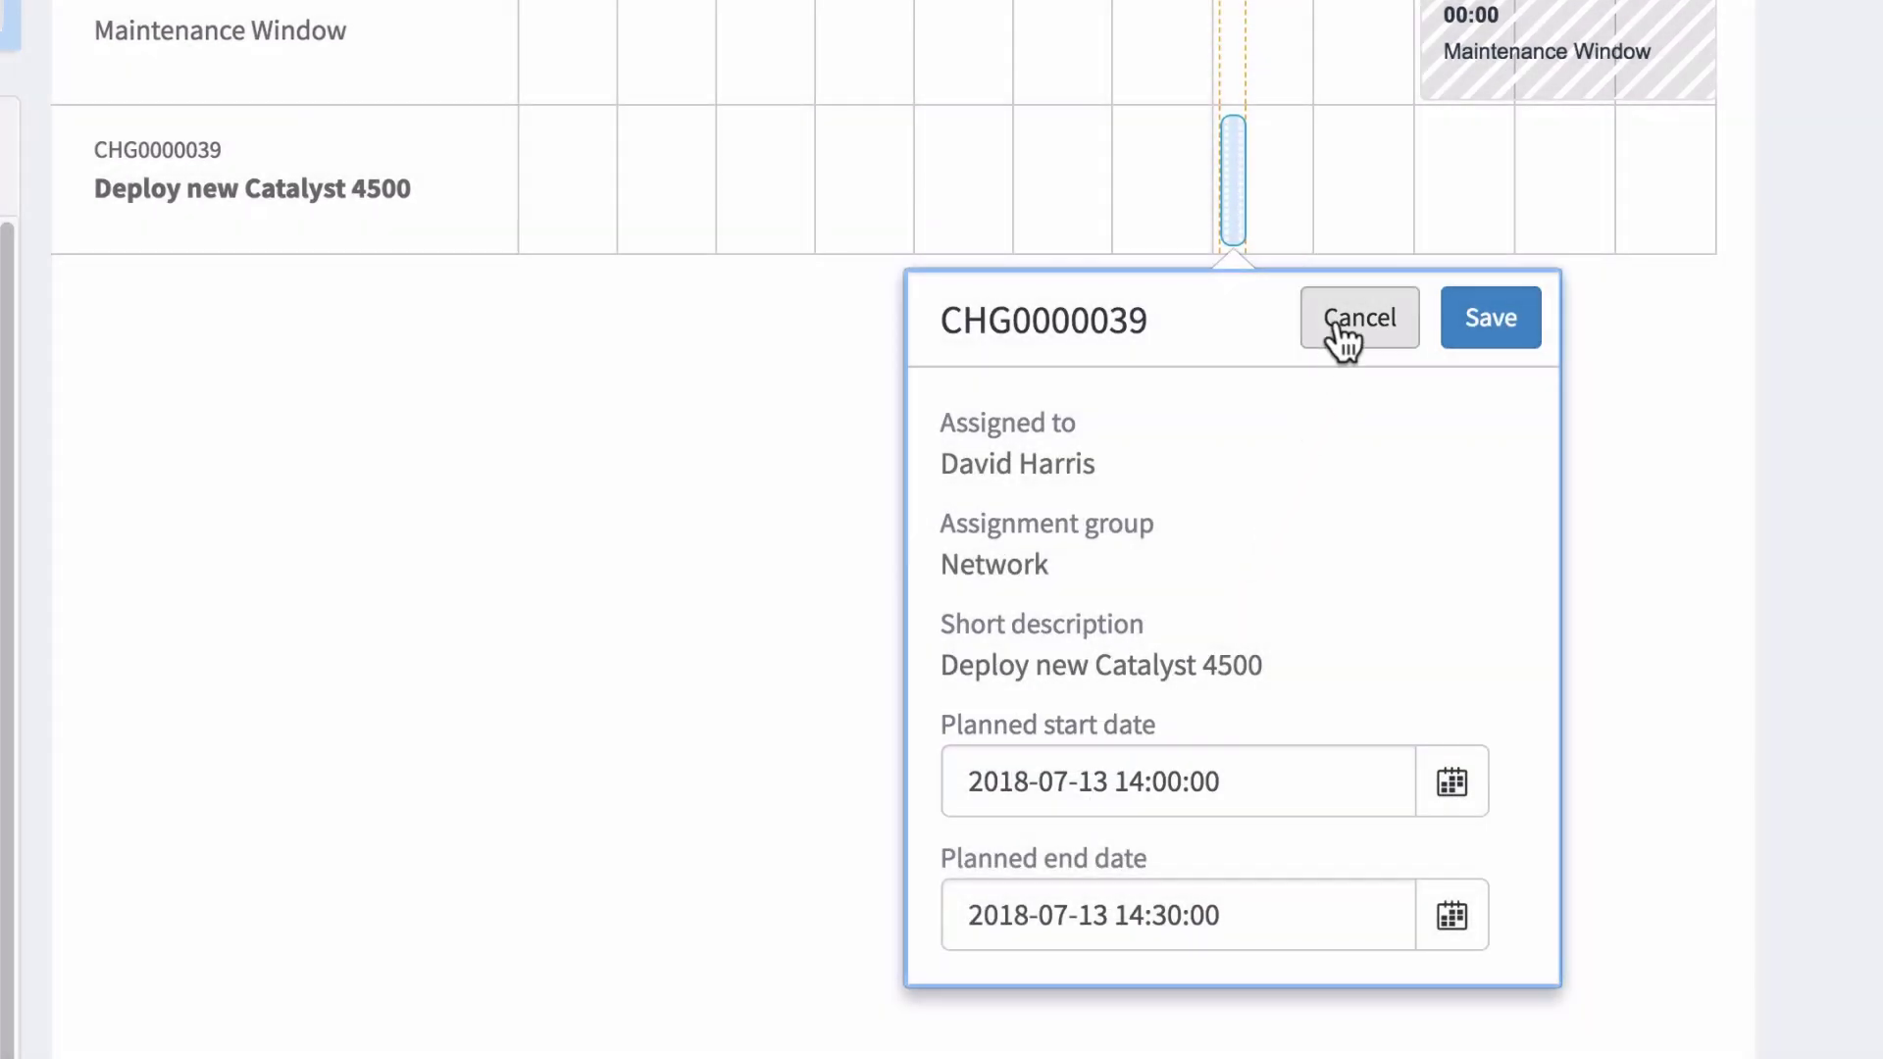
pyautogui.click(1338, 320)
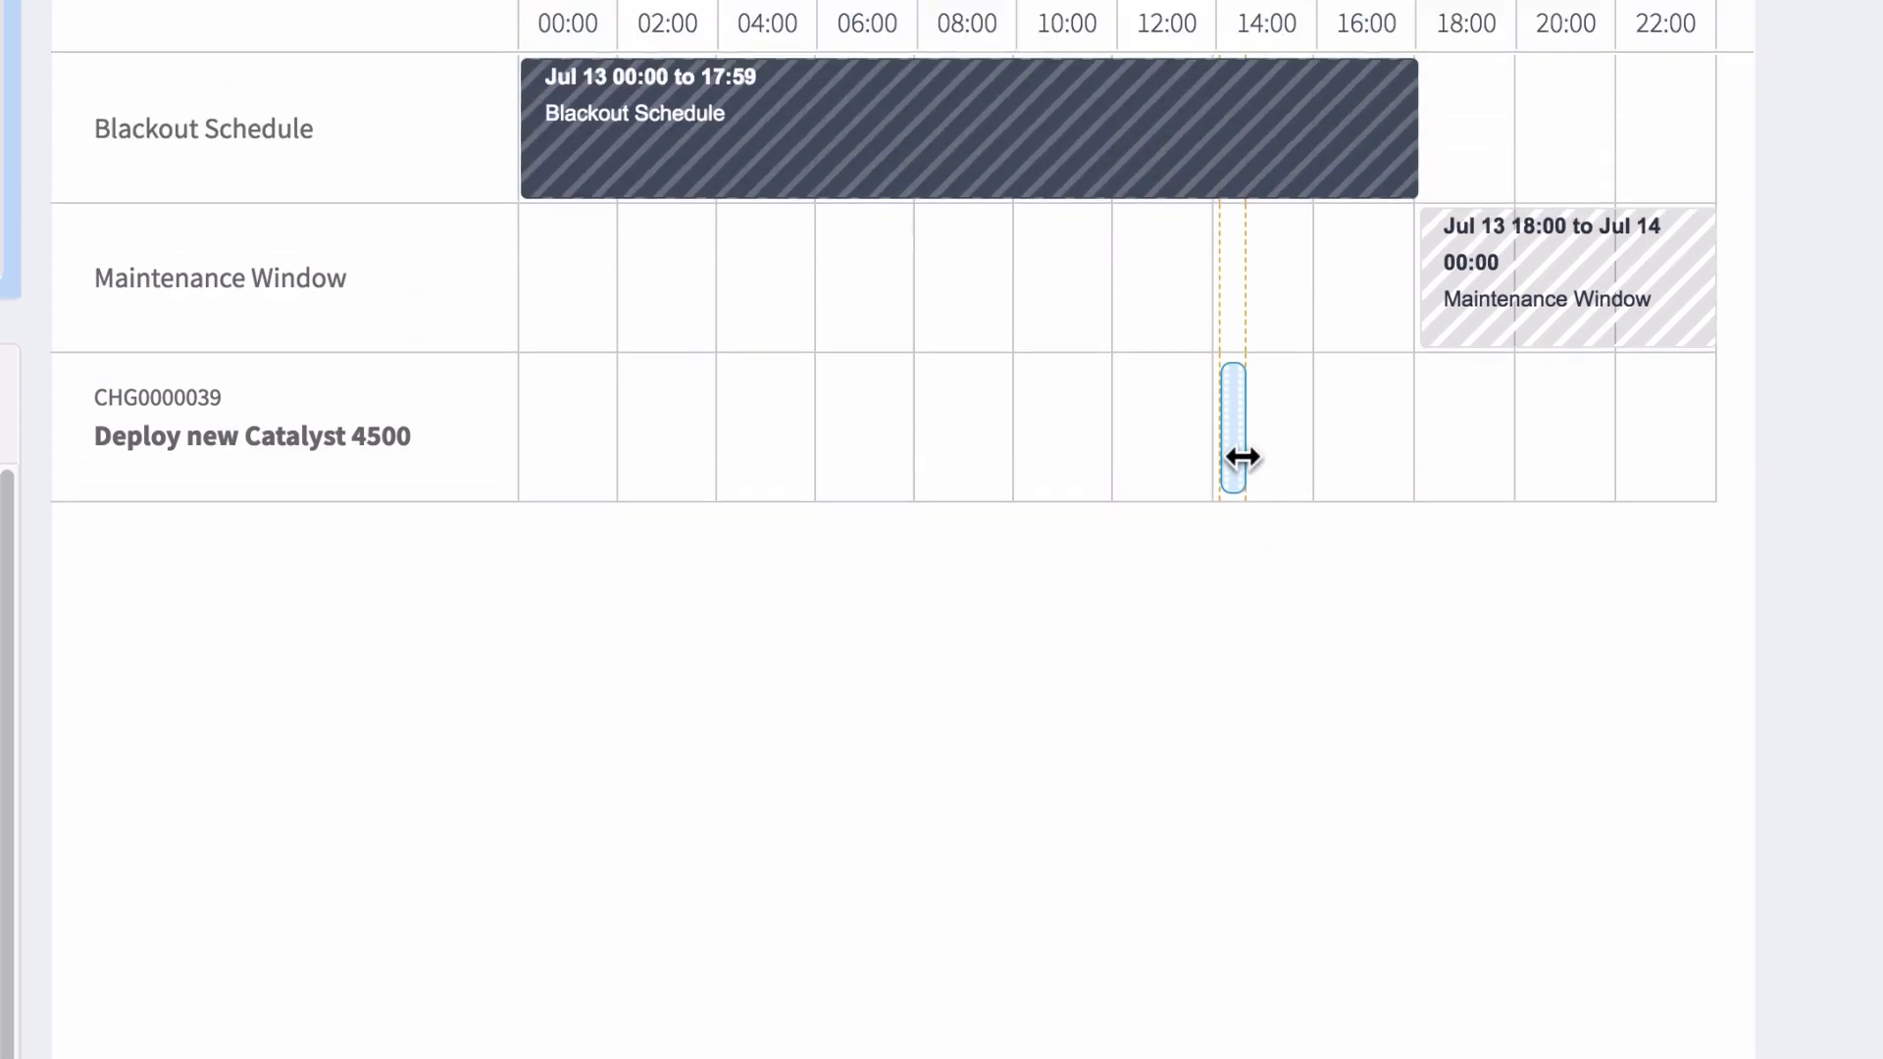
pyautogui.moveTo(1243, 212); pyautogui.dragTo(1485, 203)
pyautogui.moveTo(1483, 630); pyautogui.dragTo(1530, 631)
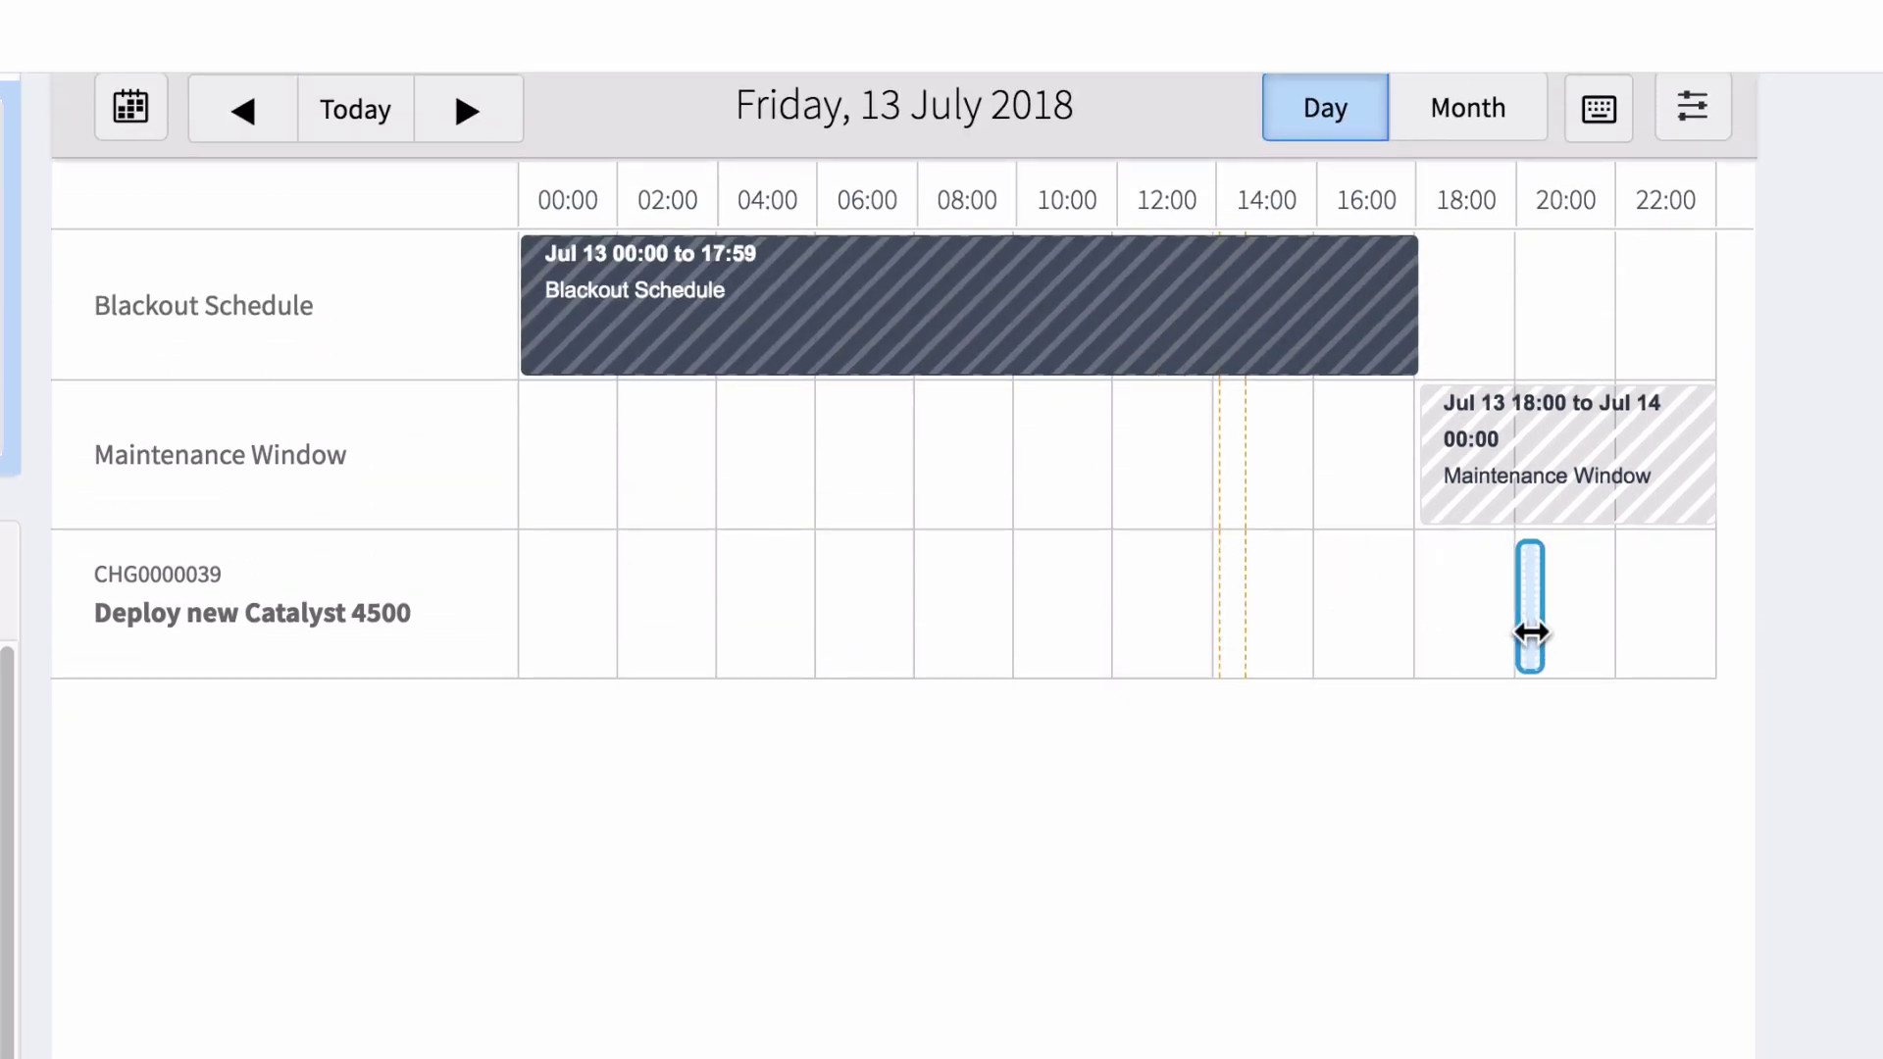
pyautogui.click(1486, 406)
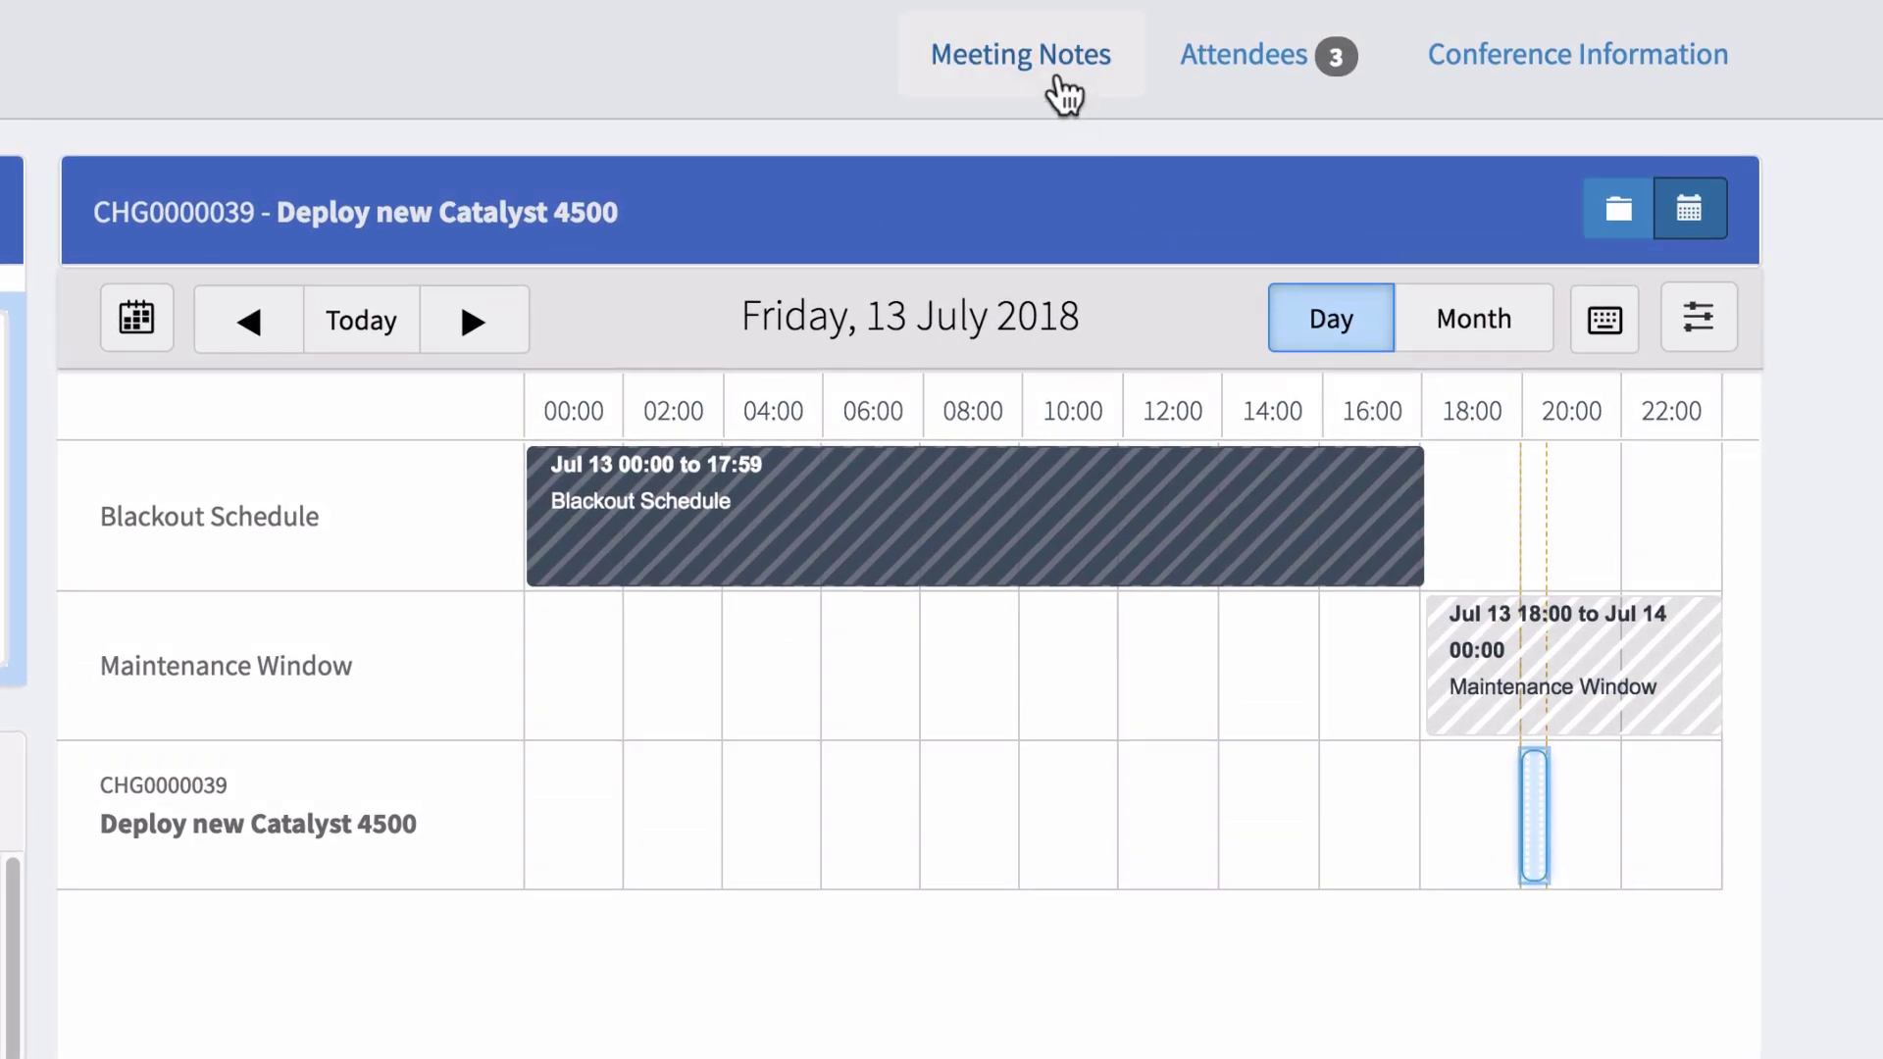
pyautogui.click(1046, 66)
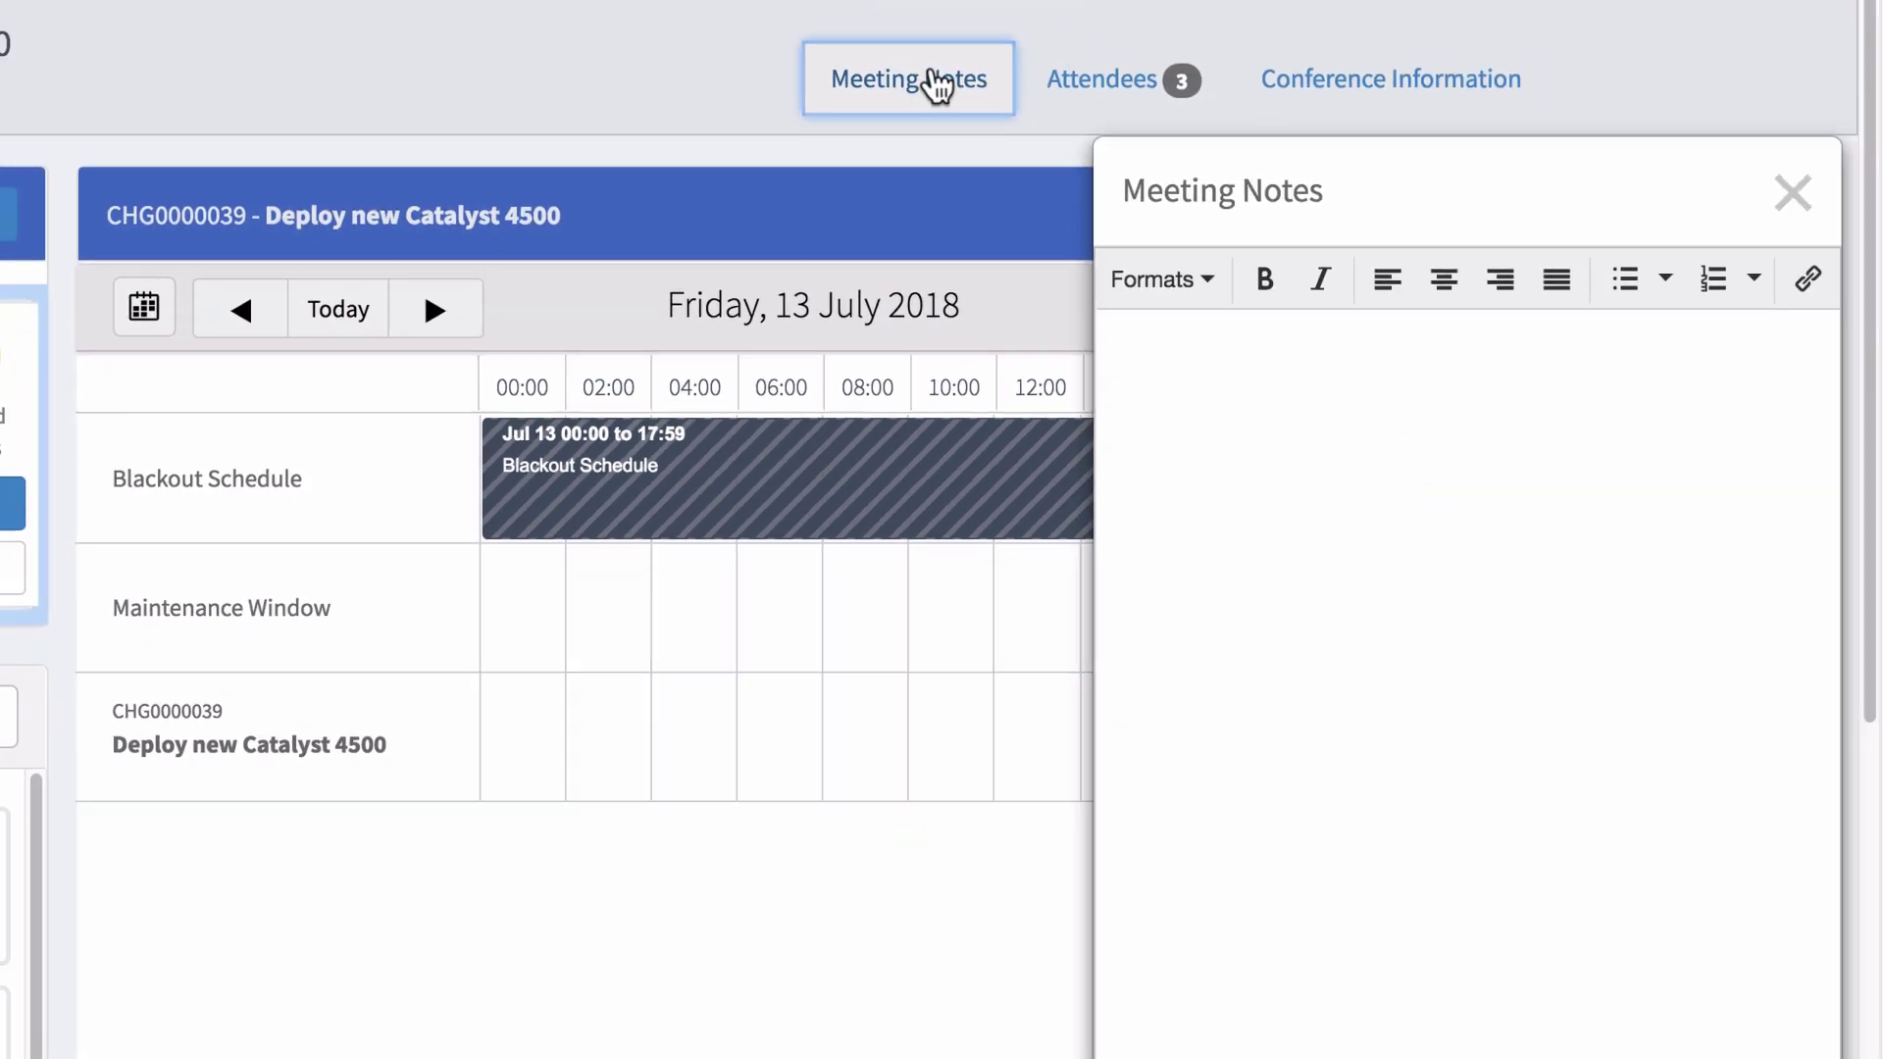
# Step: Add the meeting note 'Rescheduled due to Blackout schedule conflict'
pyautogui.click(1278, 399)
pyautogui.write('Rescheduled due to Blackout schedule conflict.')
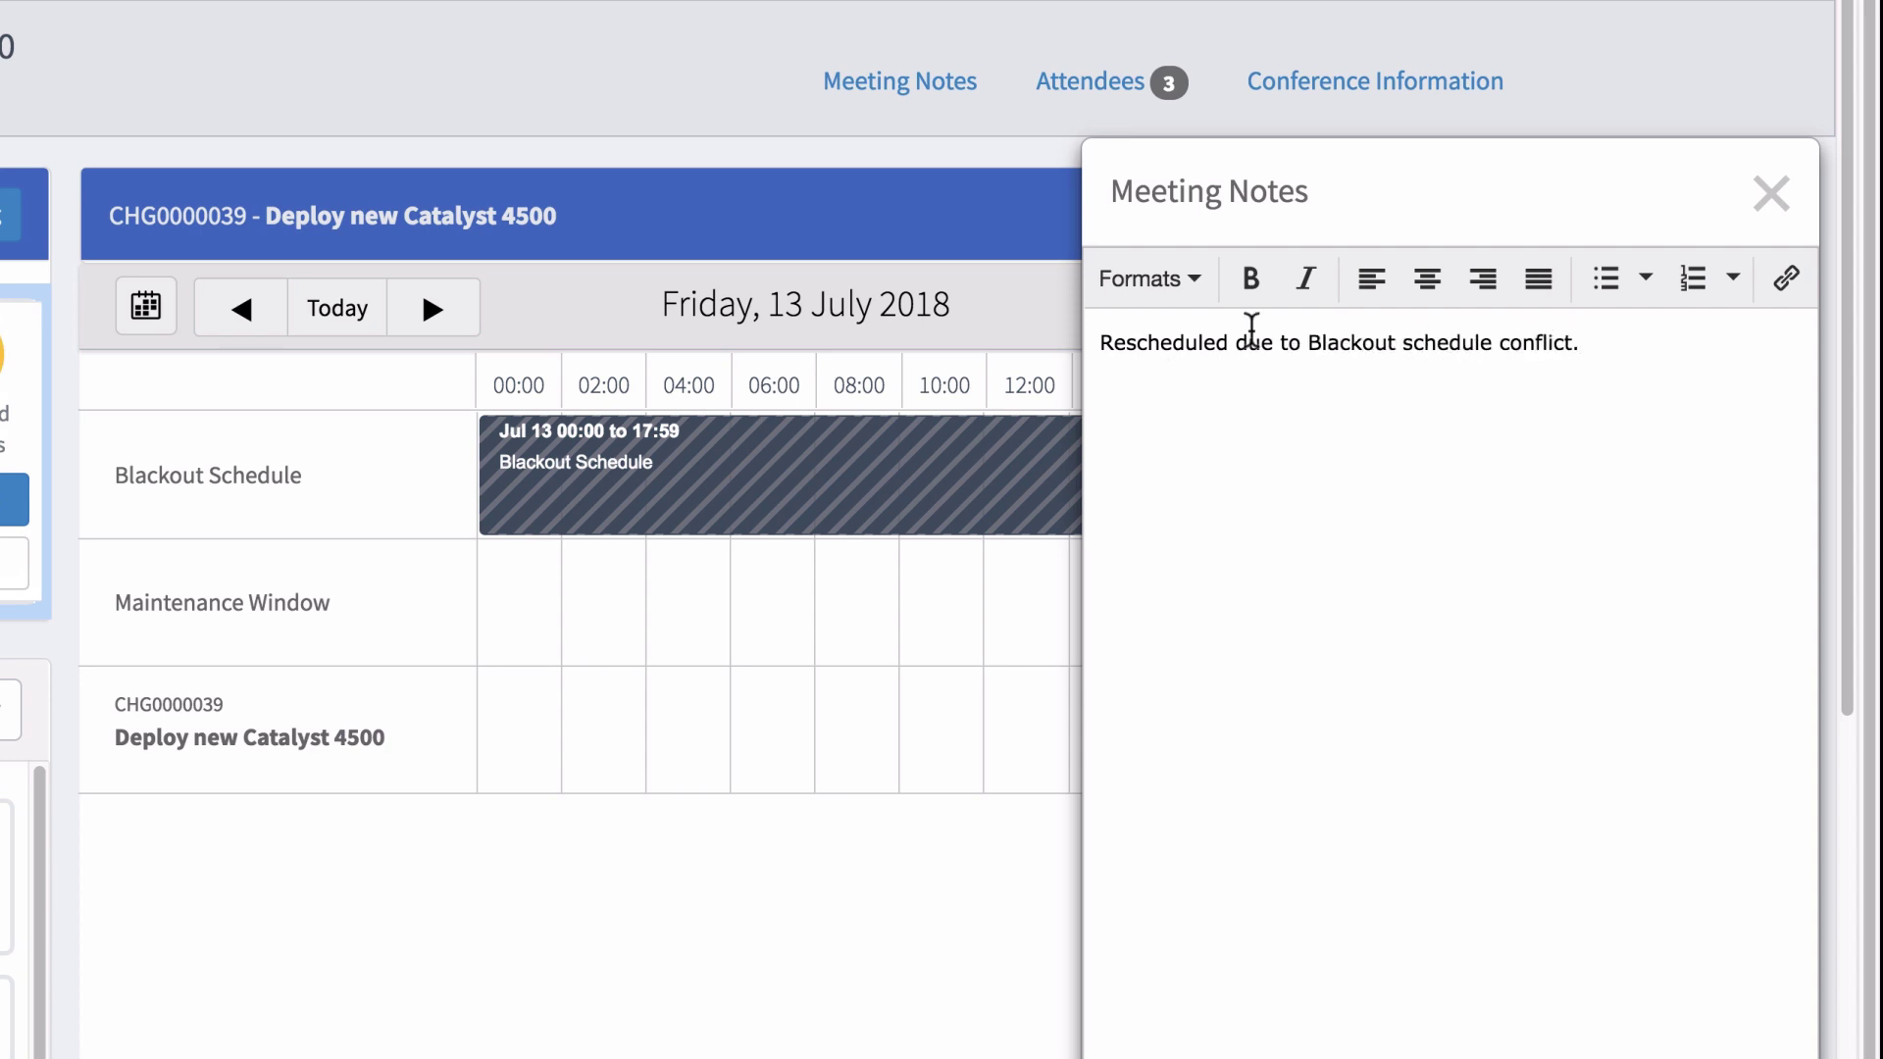
pyautogui.click(1772, 194)
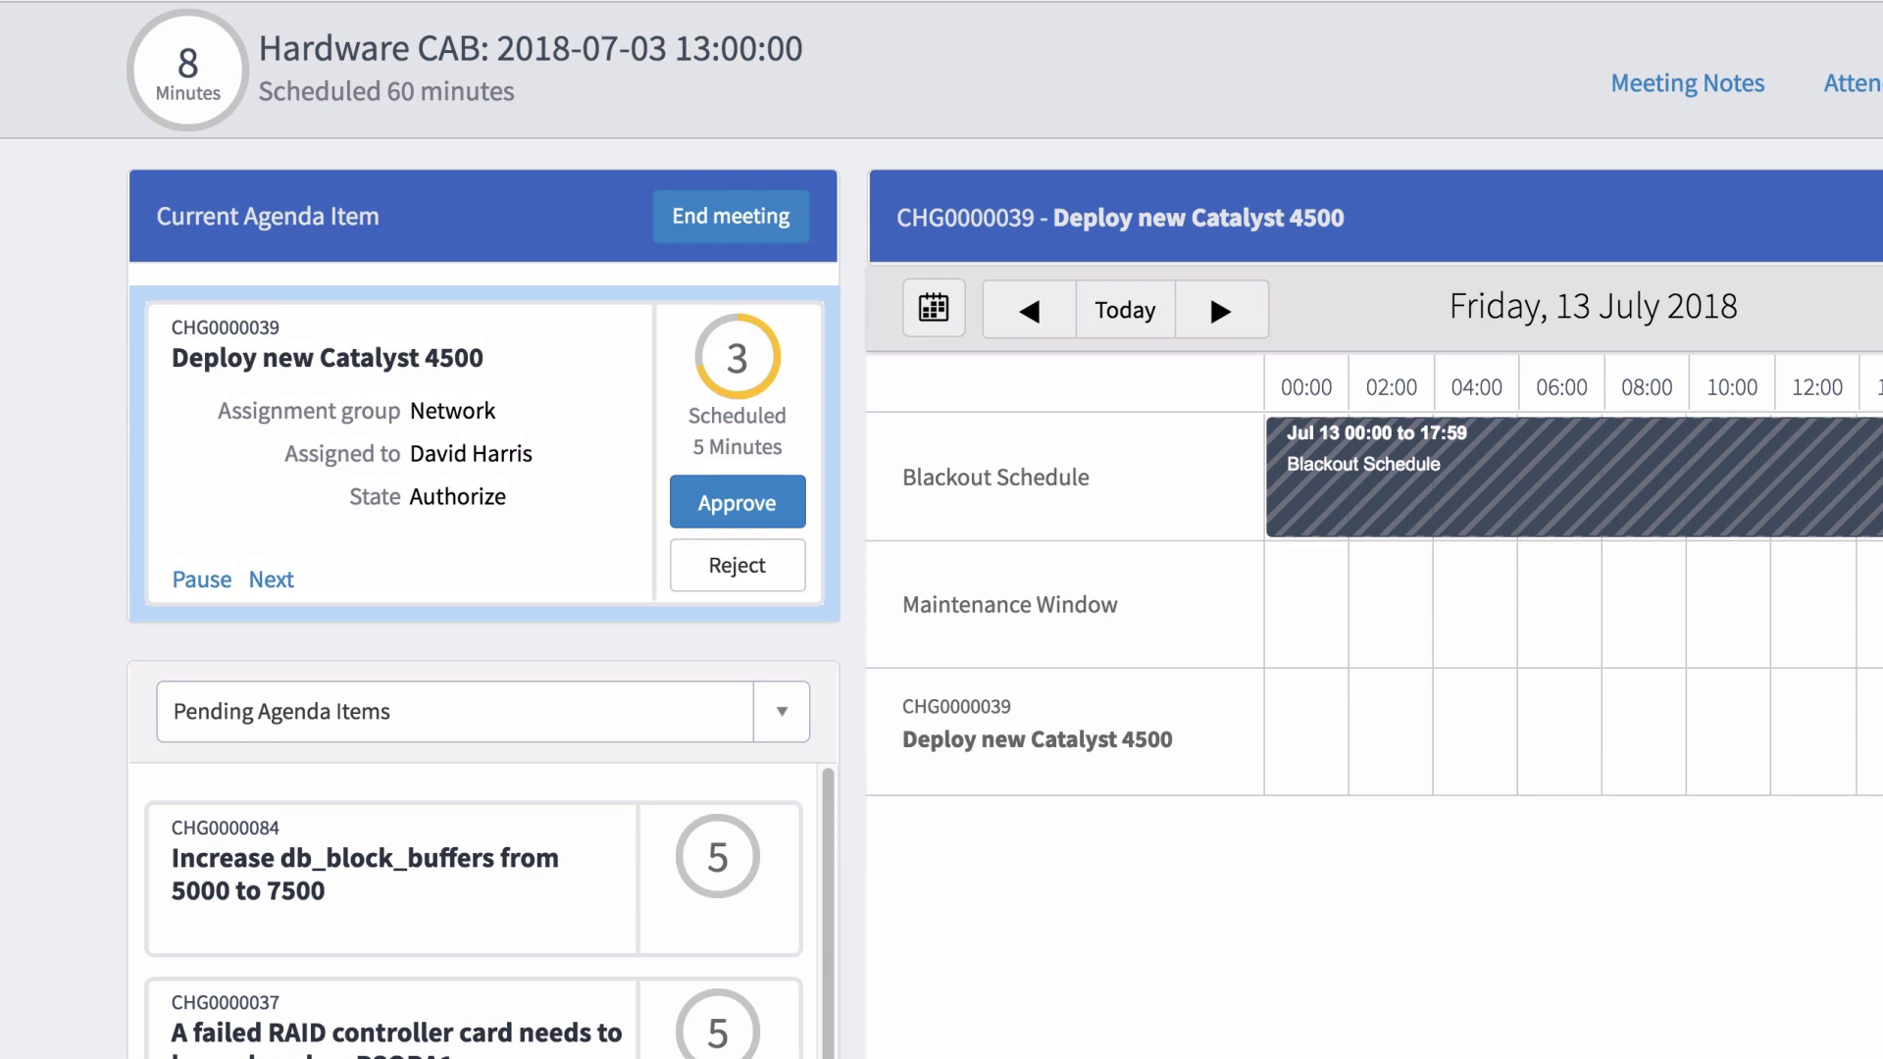
# Step: Approve CHG0000039 with the comment 'This change has been approved' and move to the next item
pyautogui.click(769, 510)
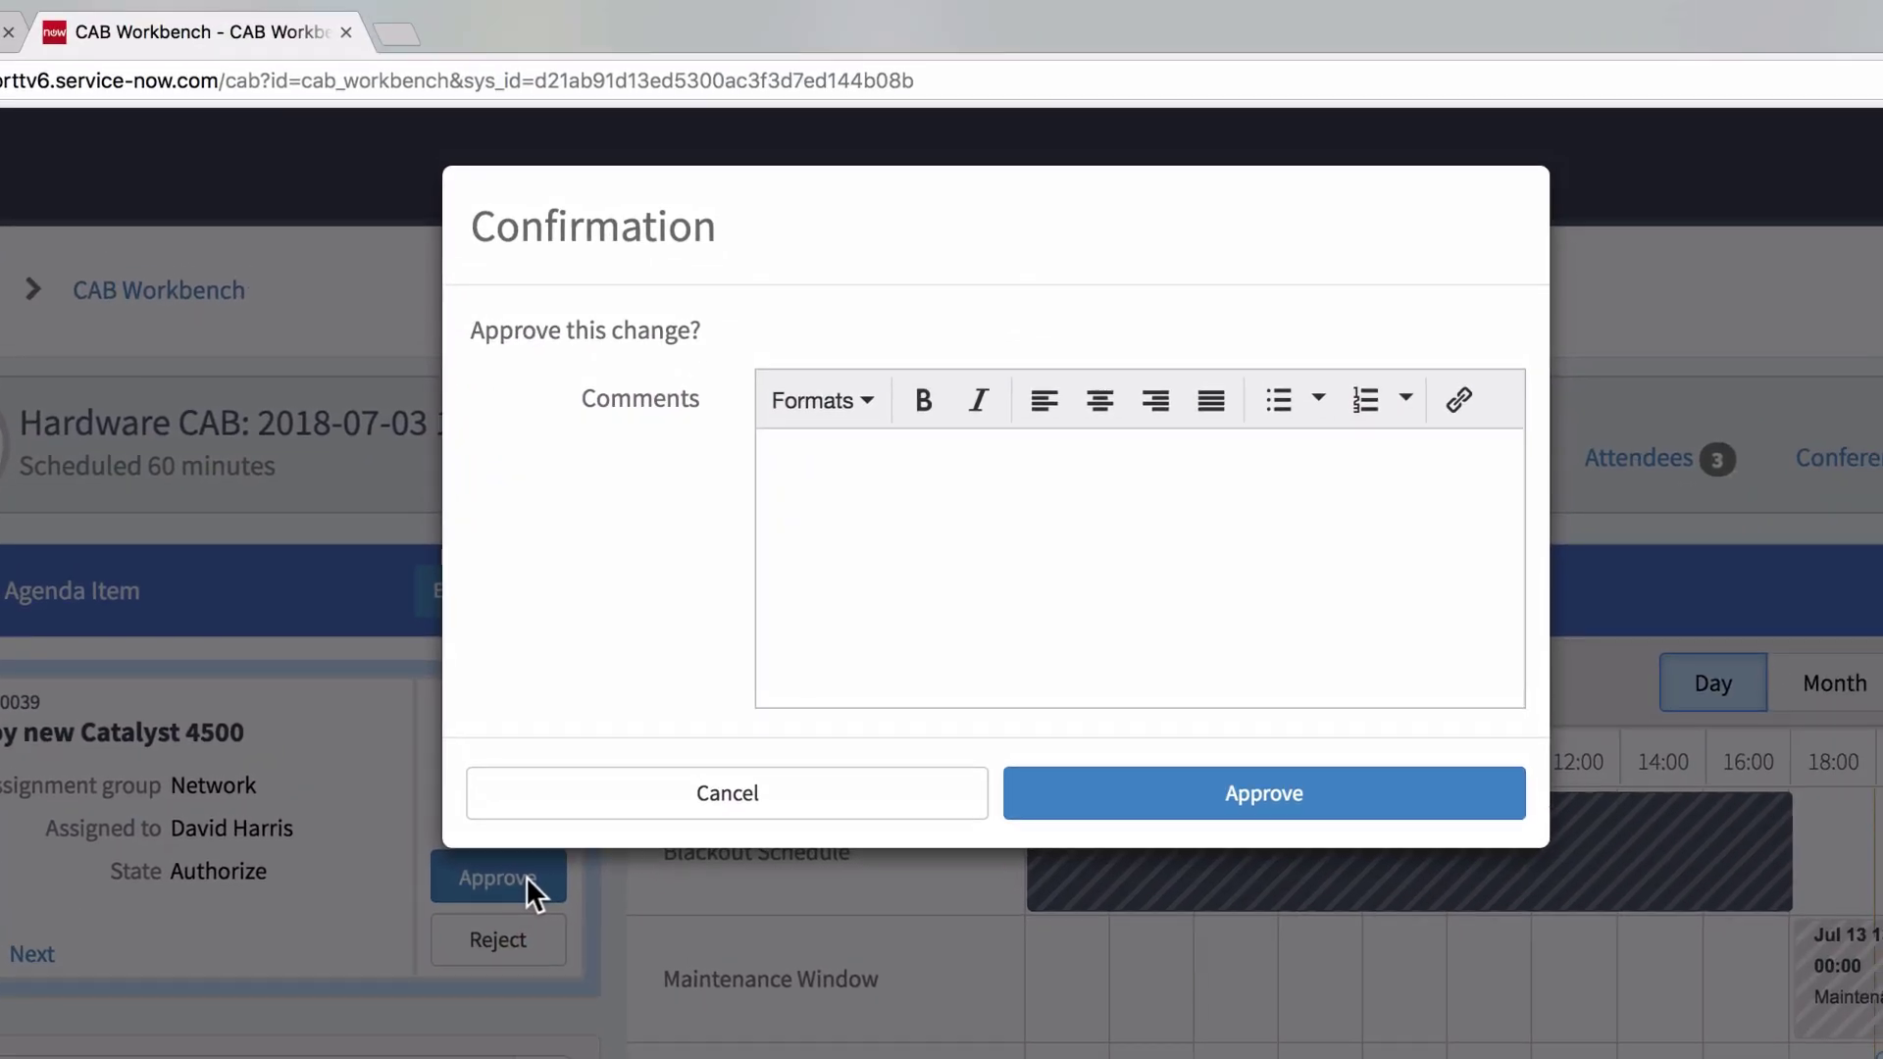
pyautogui.click(822, 510)
pyautogui.write('This change has been approved')
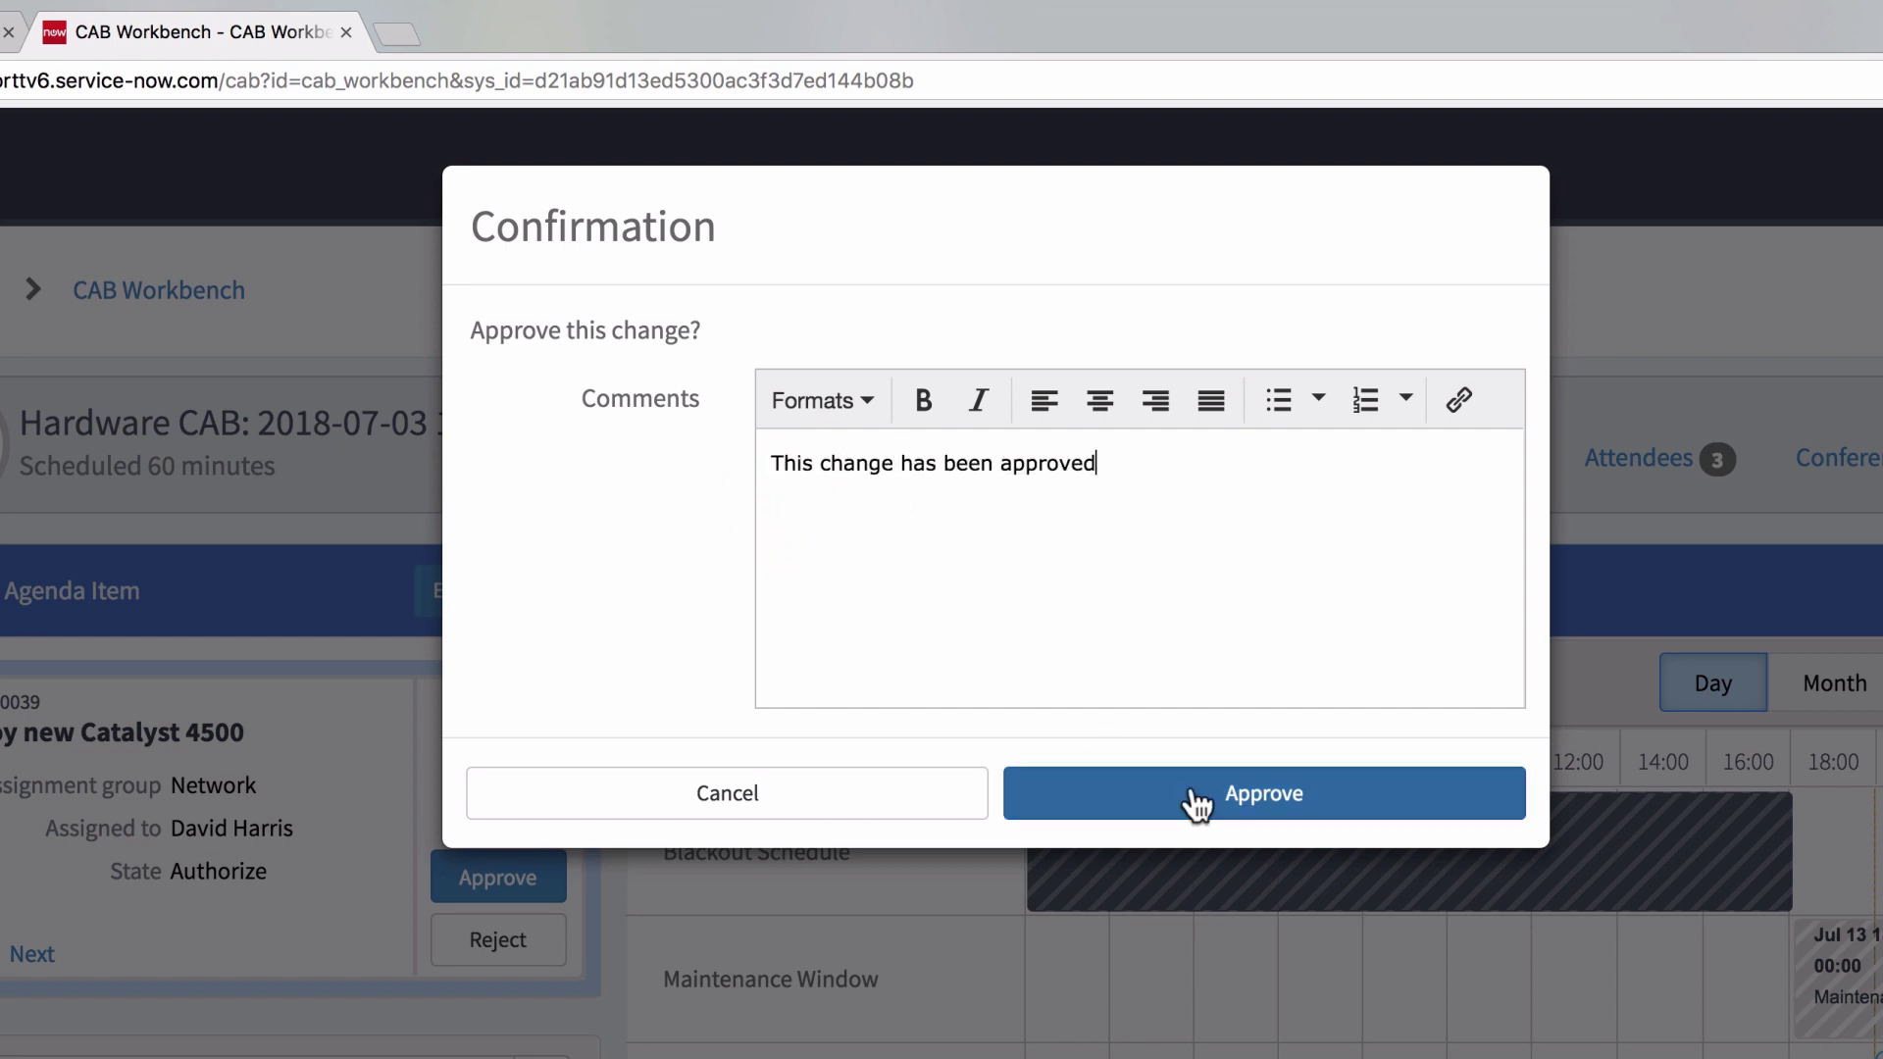
pyautogui.click(1198, 798)
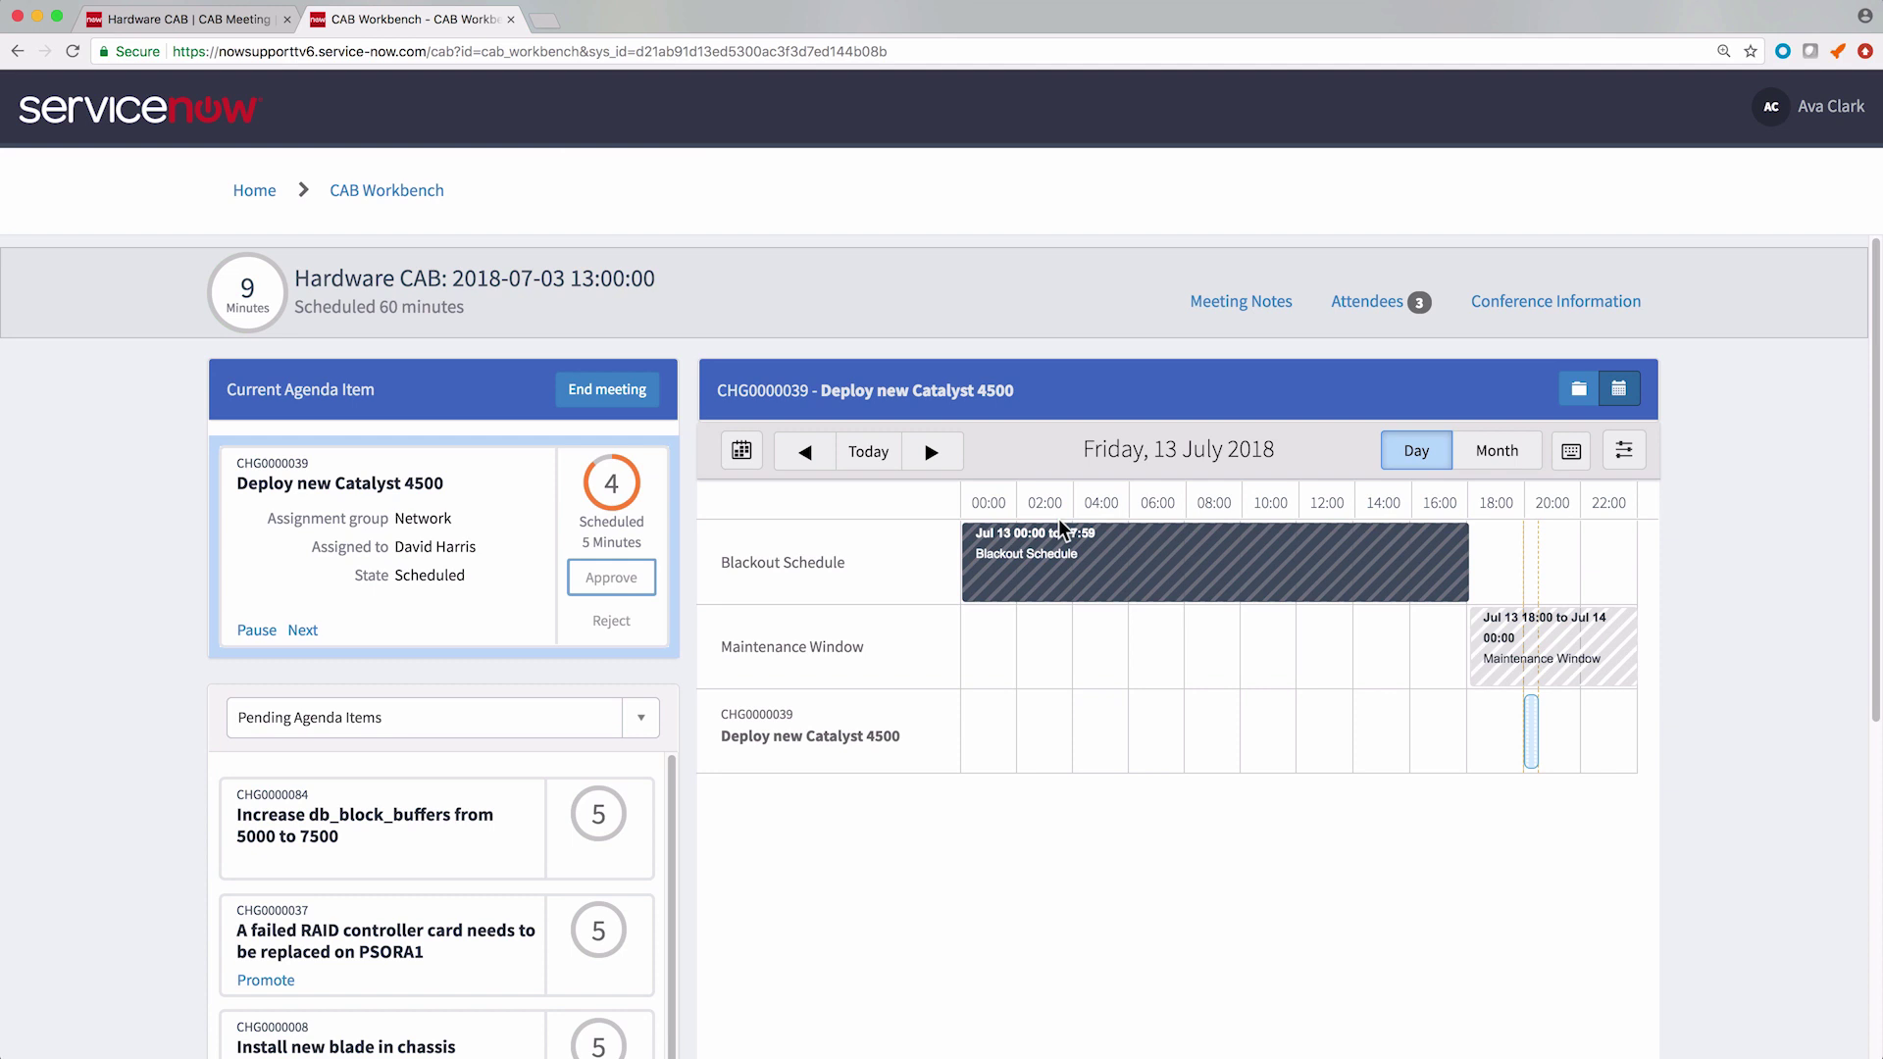
pyautogui.click(300, 633)
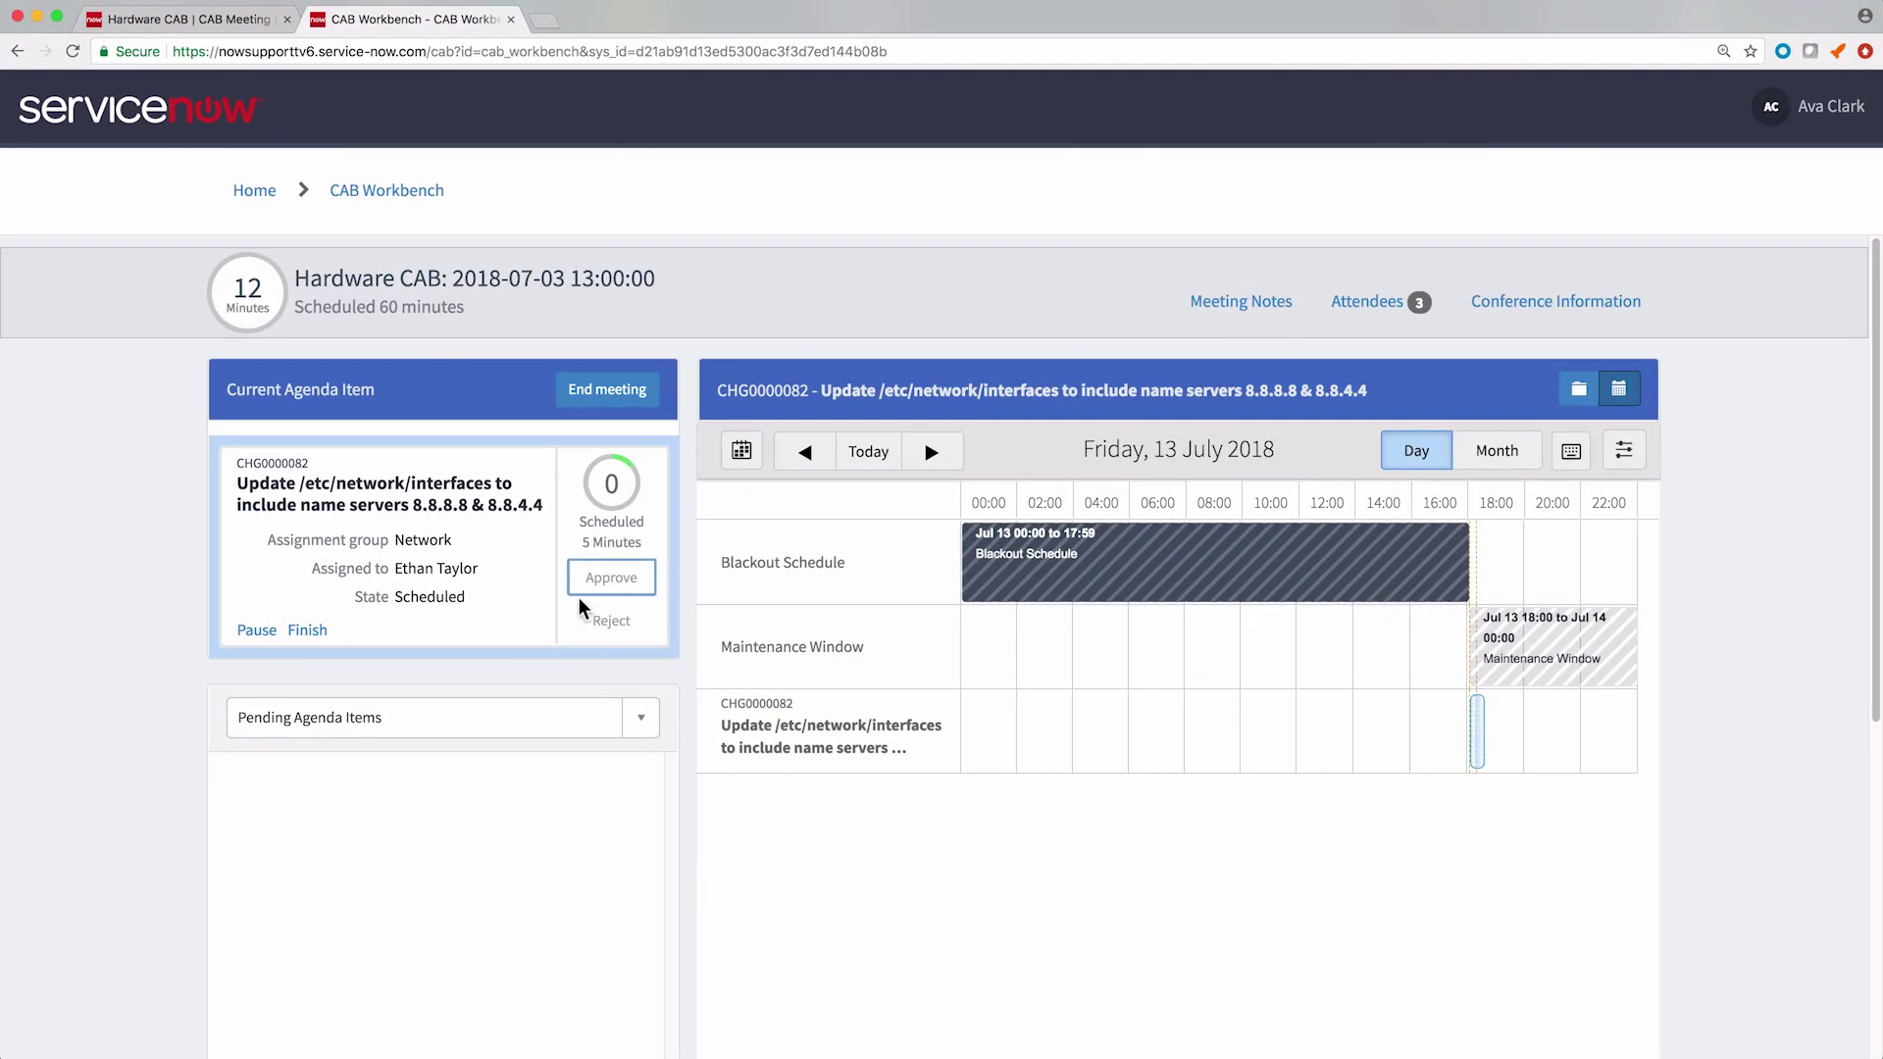
# Step: End the Hardware CAB meeting, confirm, and return to its CAB Meeting record
pyautogui.click(597, 389)
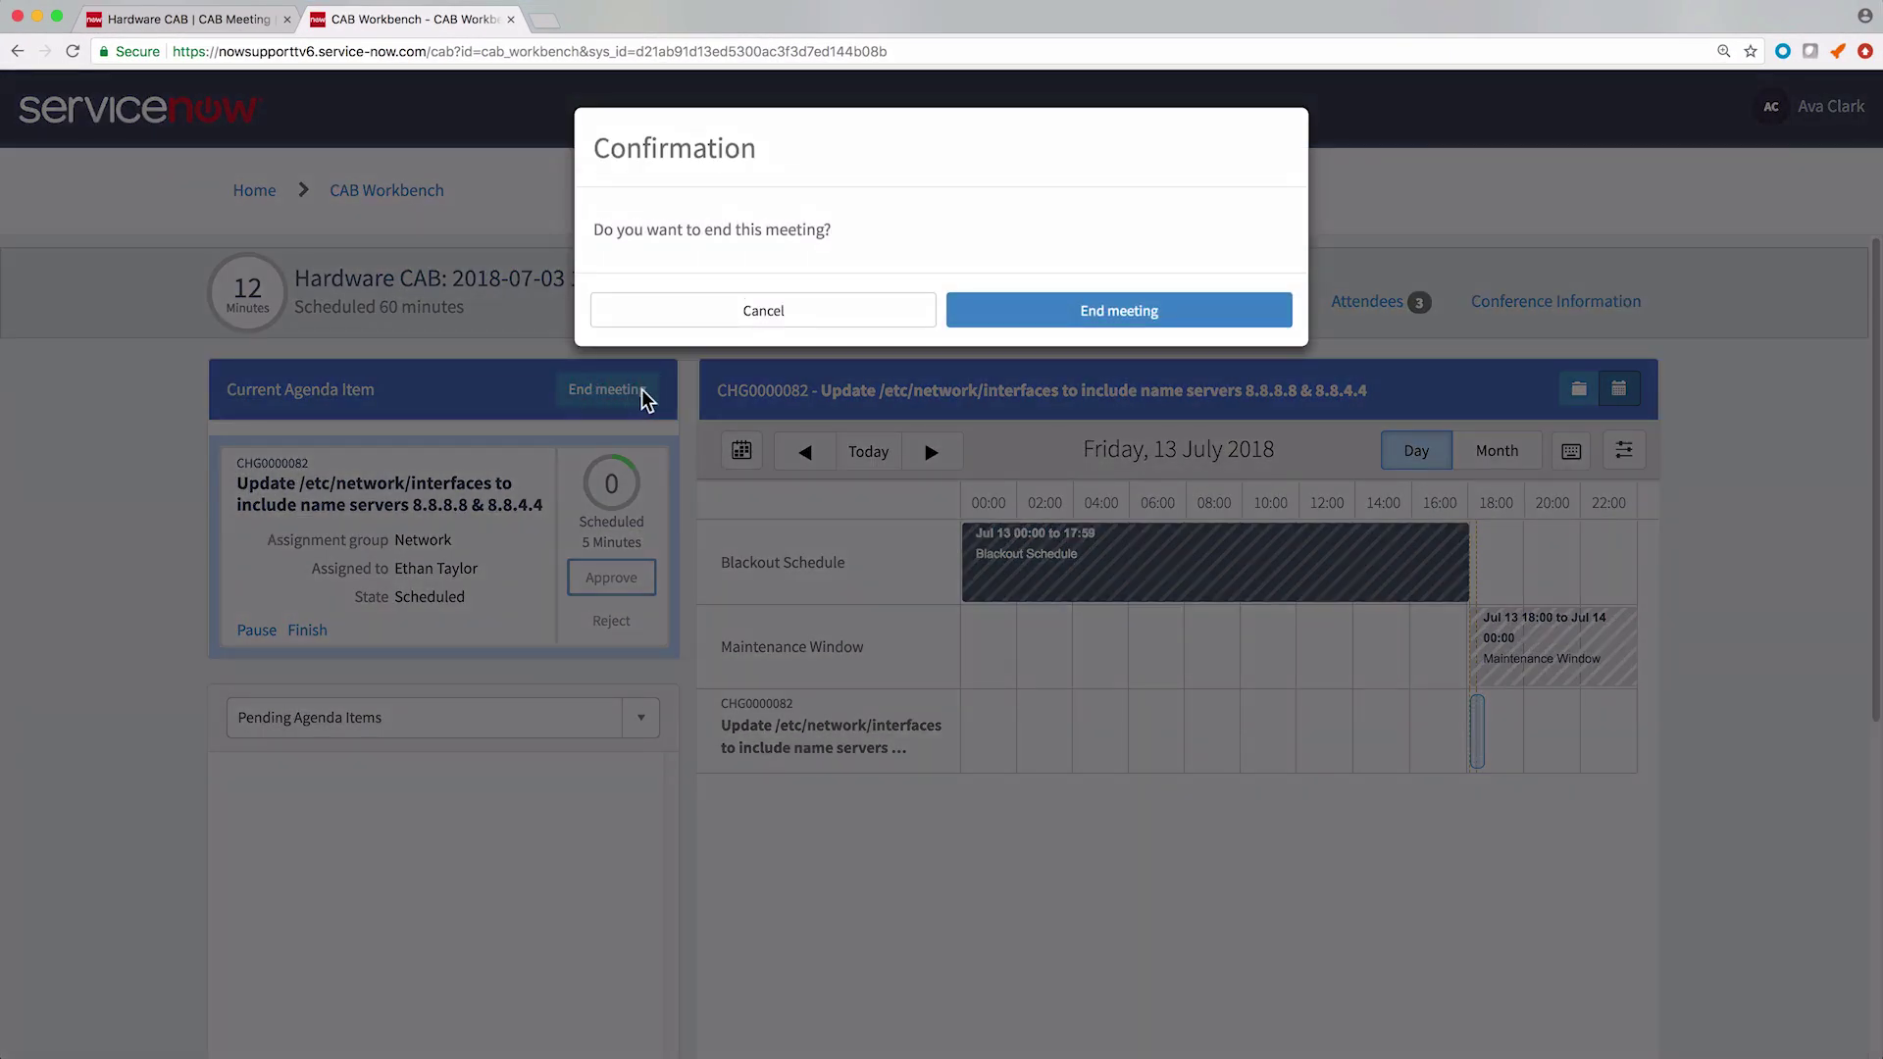
pyautogui.click(1068, 308)
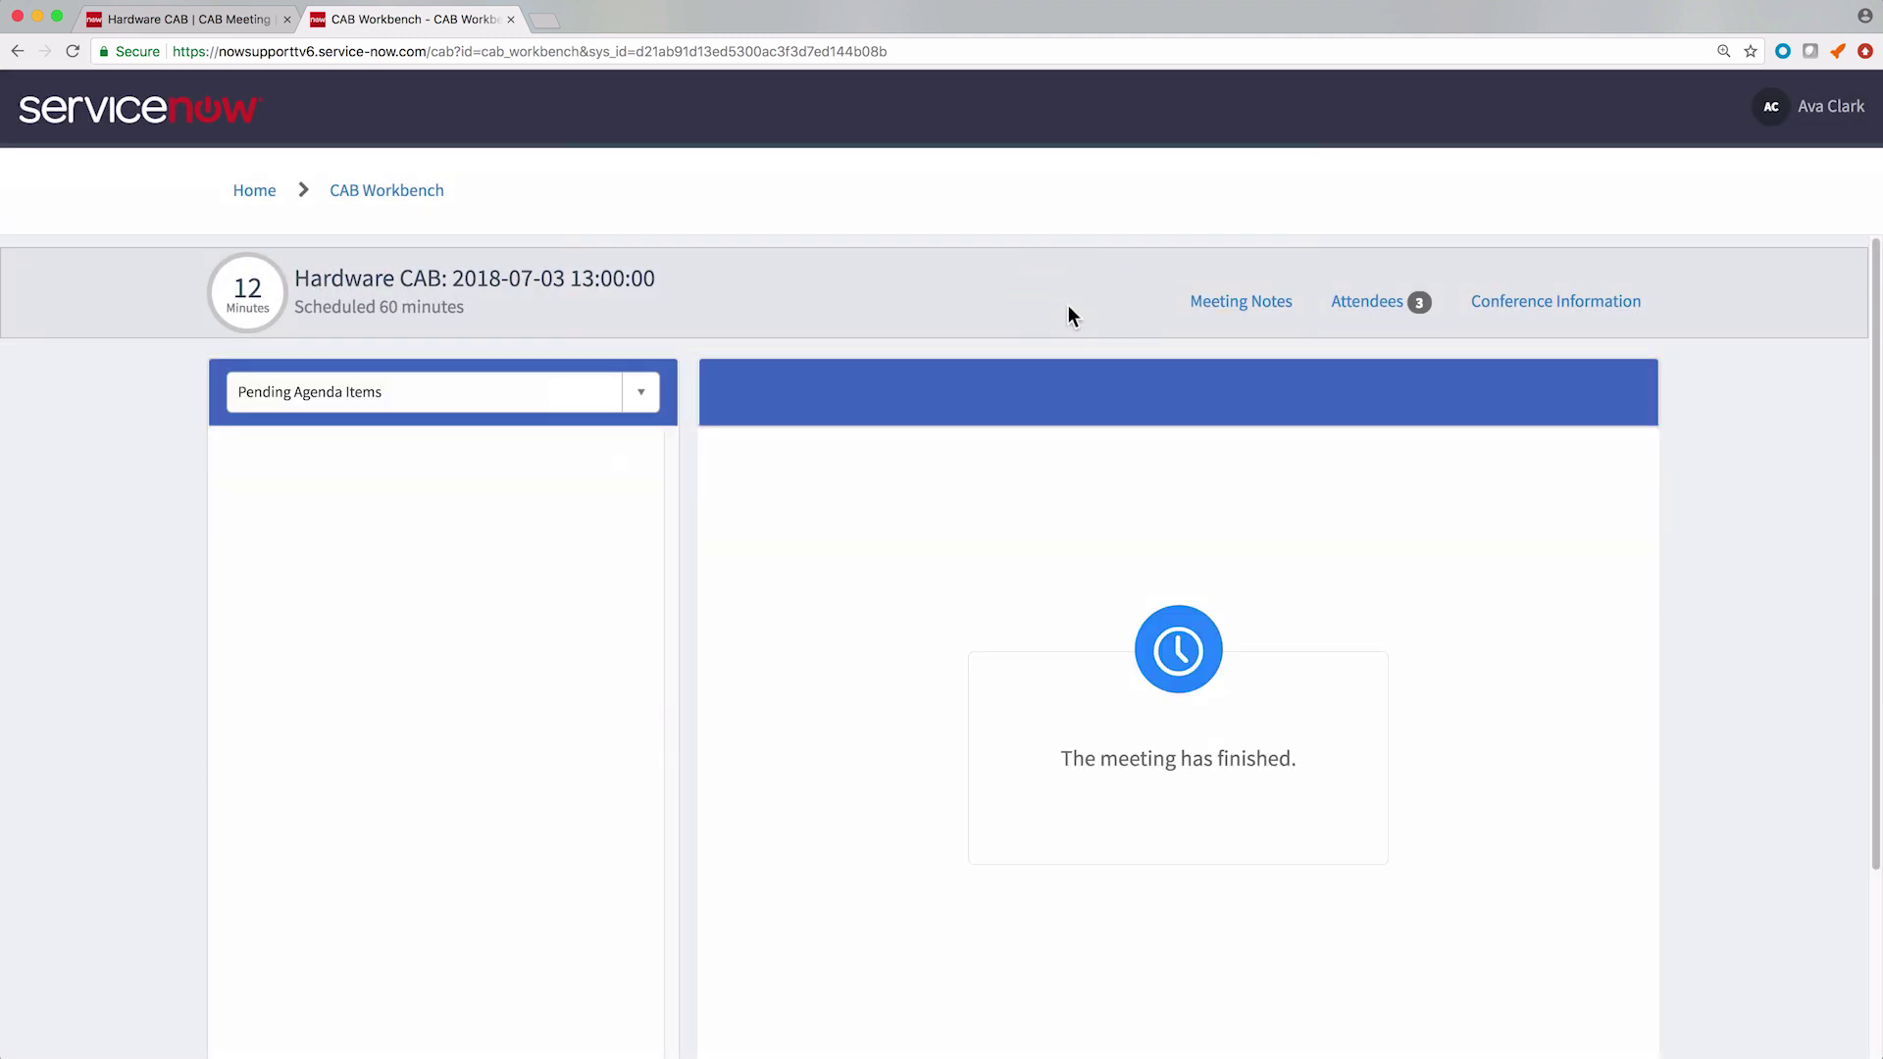
pyautogui.click(244, 21)
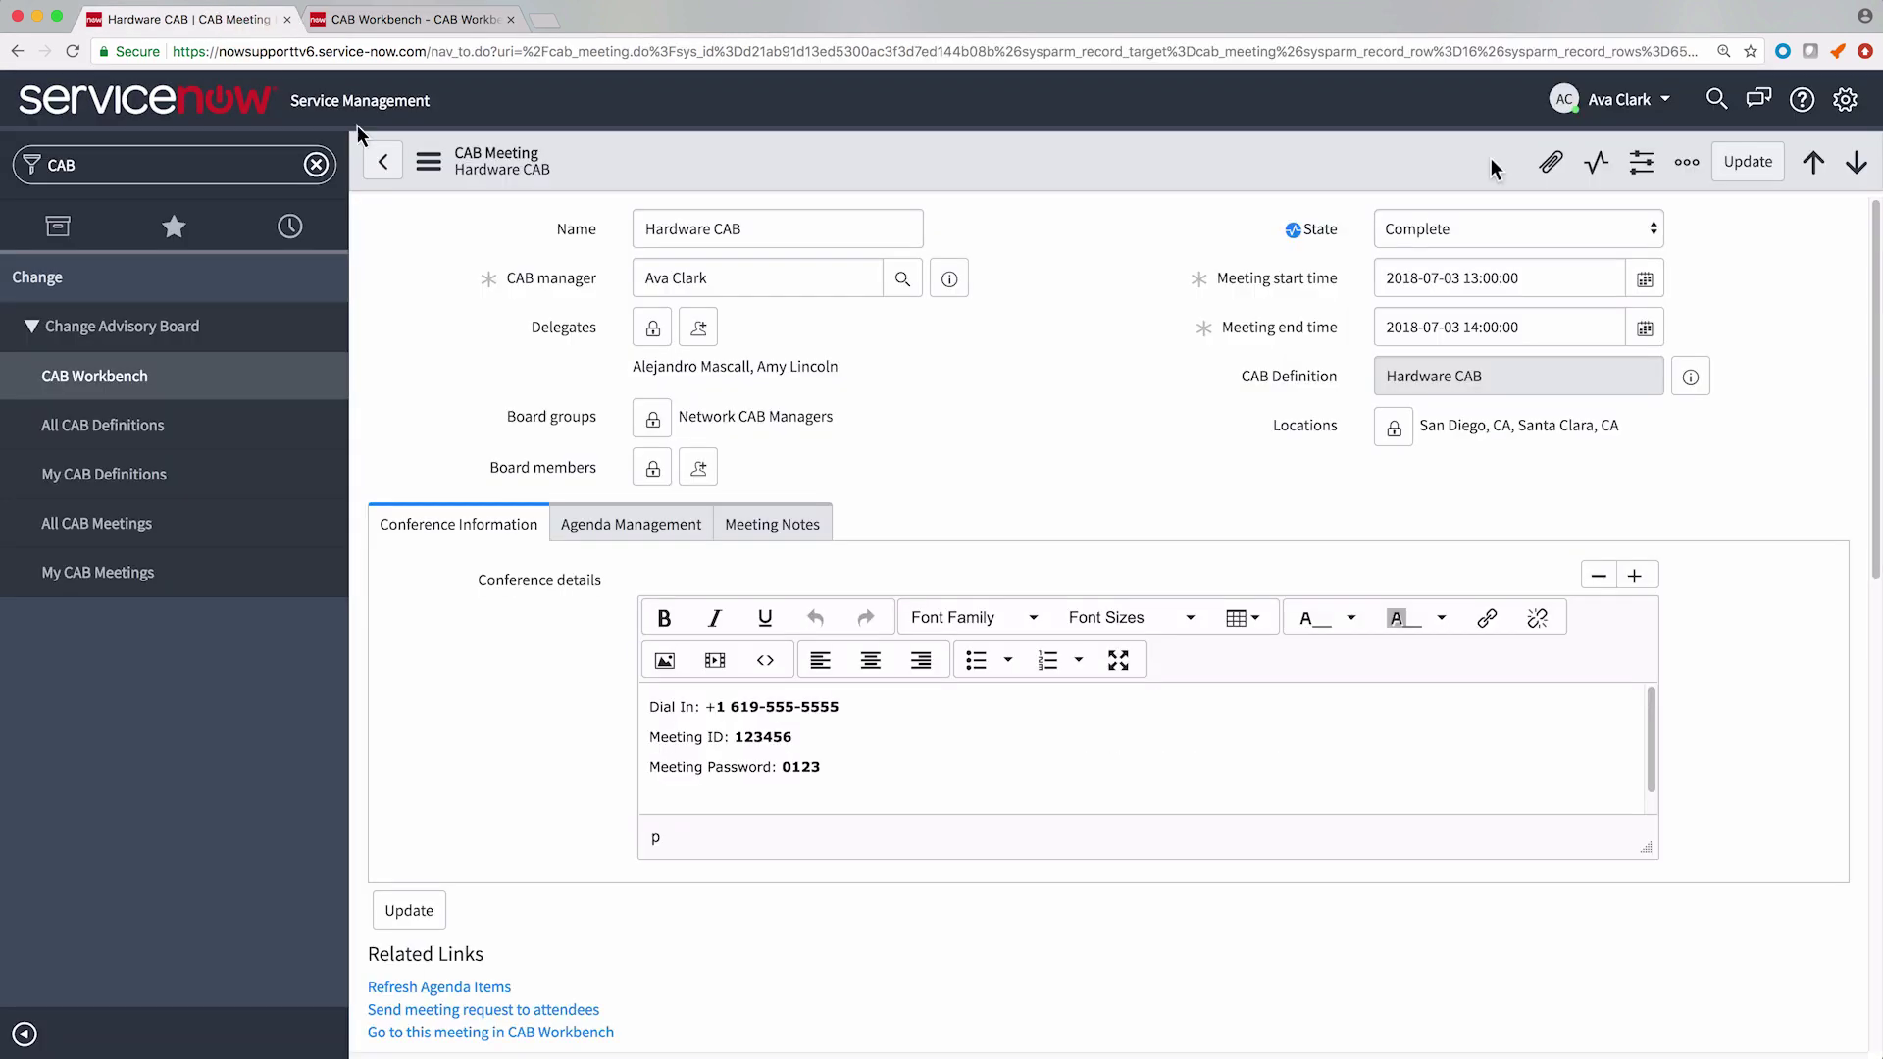
# Step: Show the Complete record's Meeting Notes with the blackout reschedule note and approvals
pyautogui.click(775, 523)
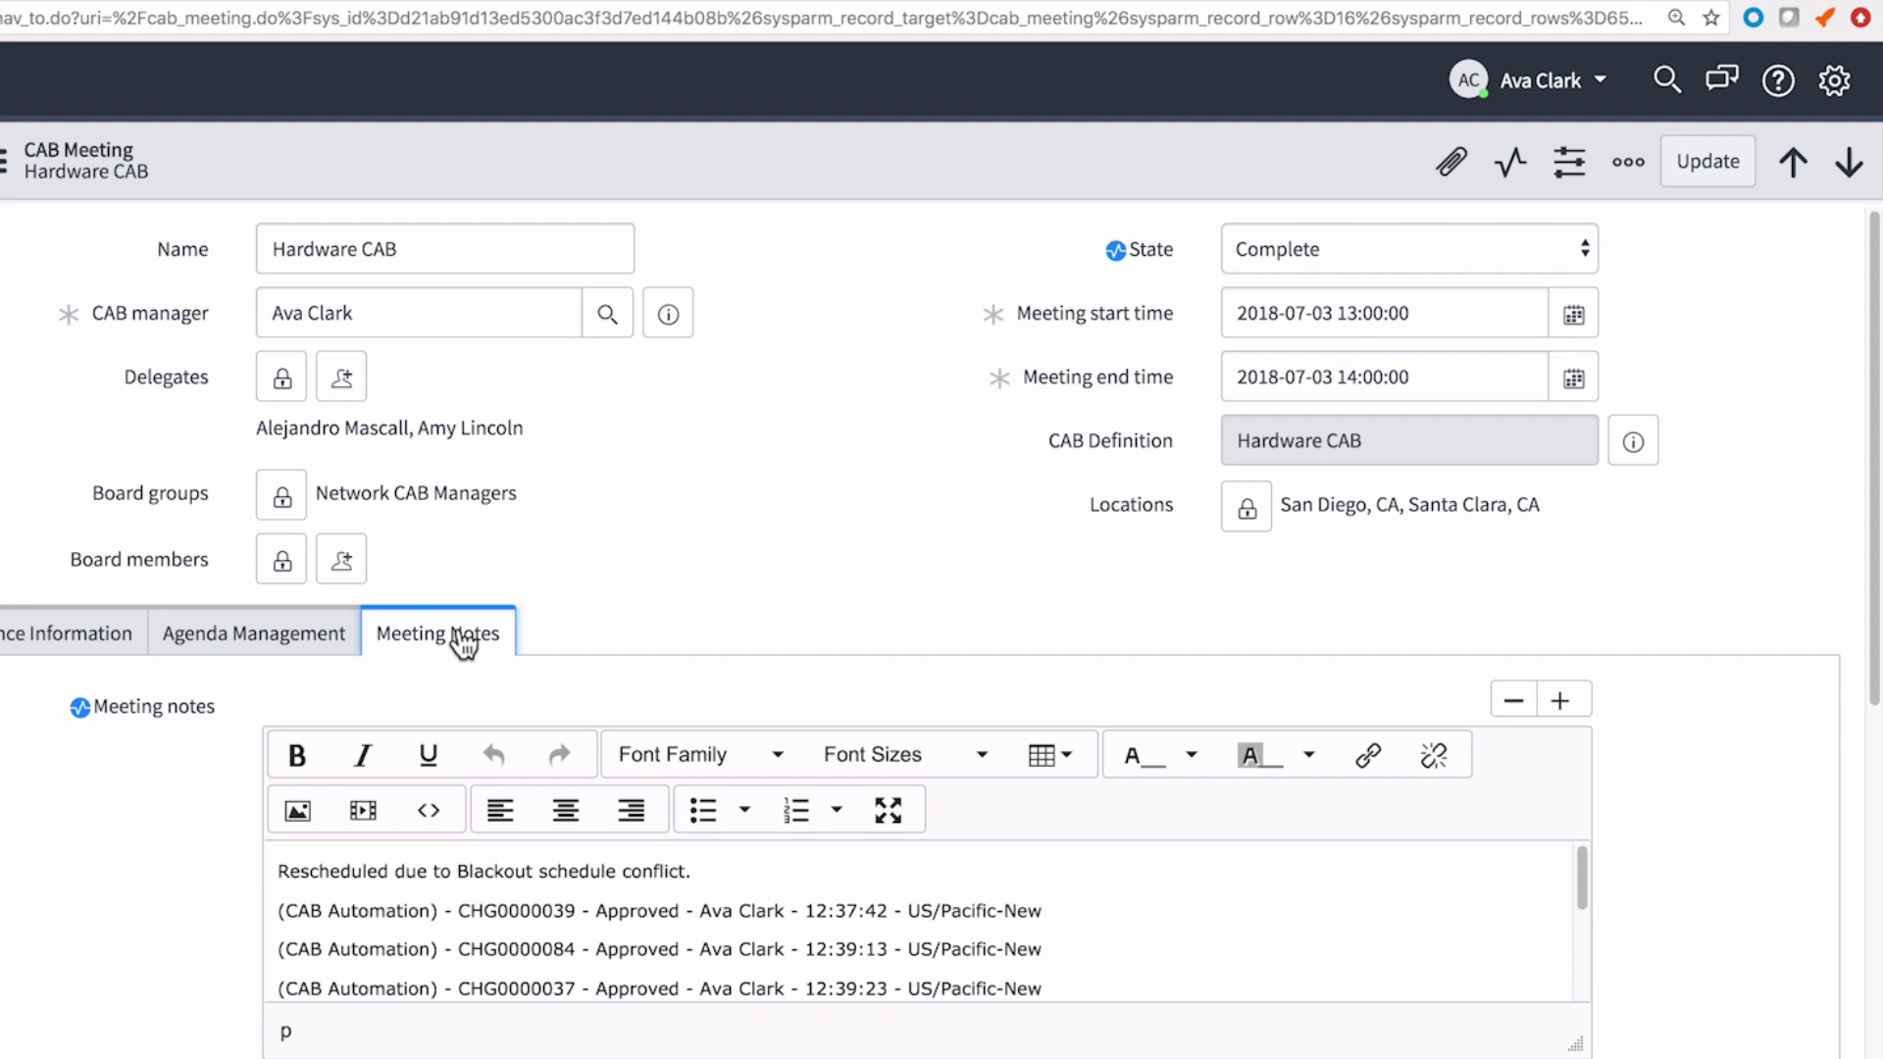